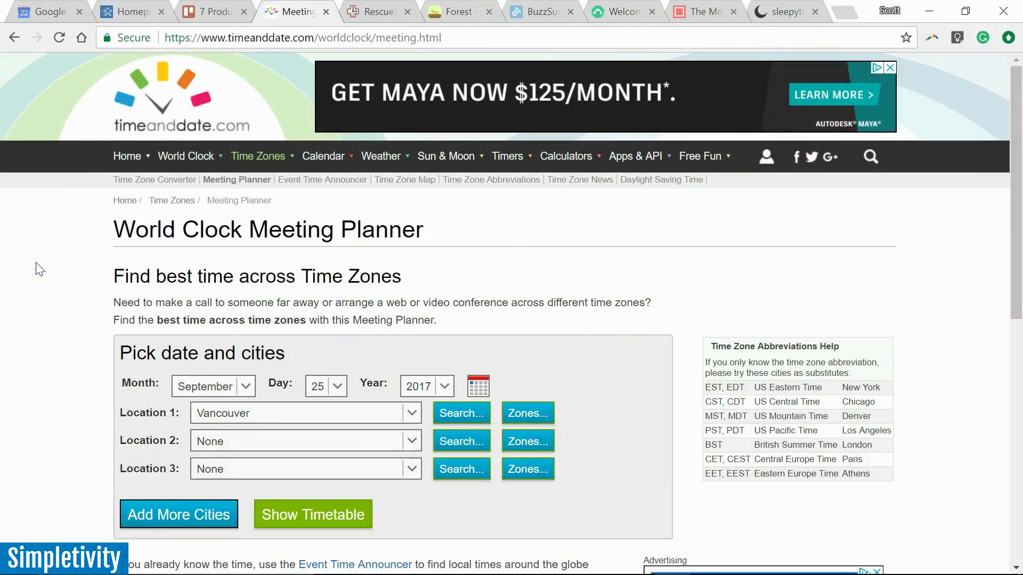
click(63, 249)
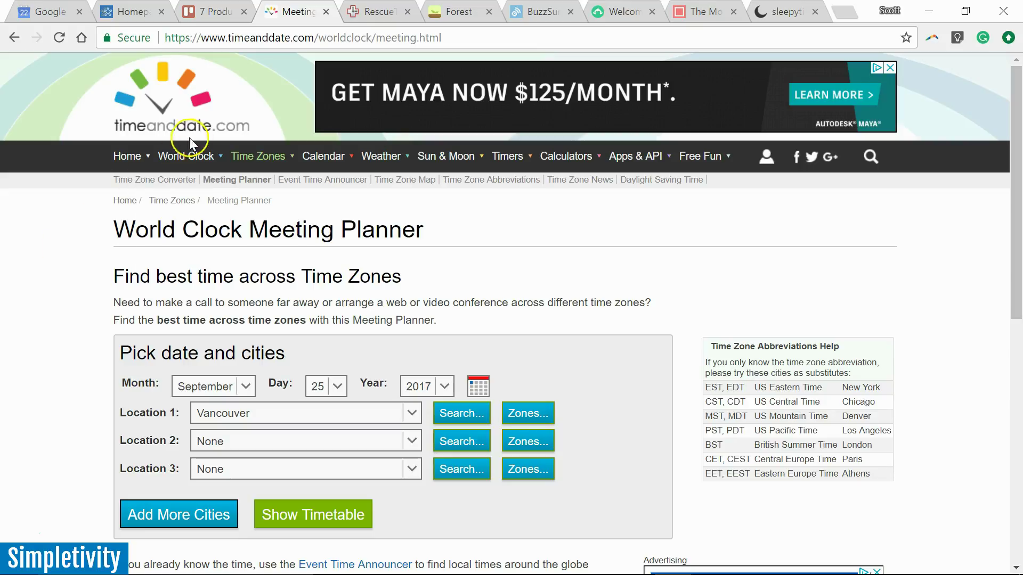
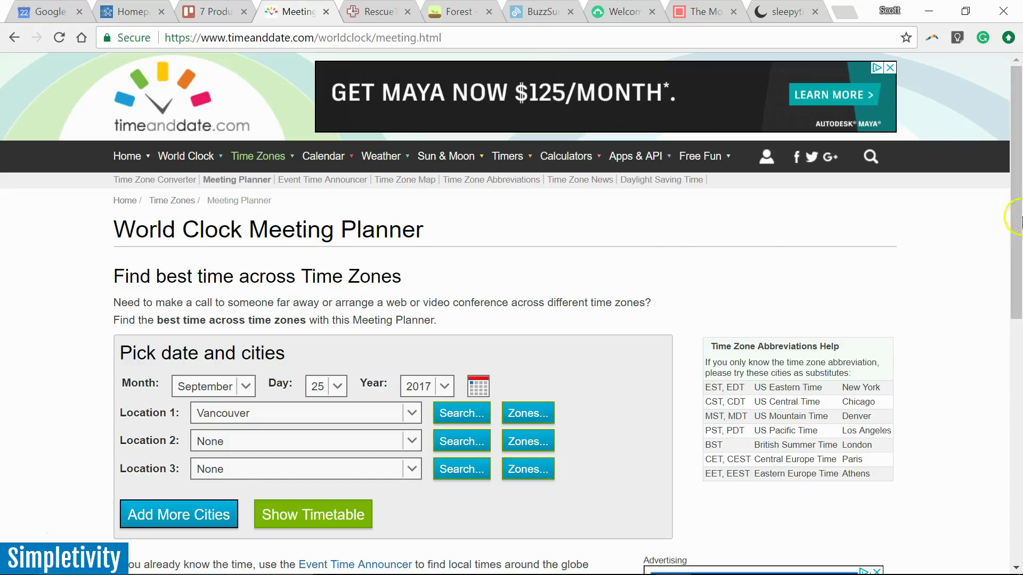
drag(1015, 216, 1015, 217)
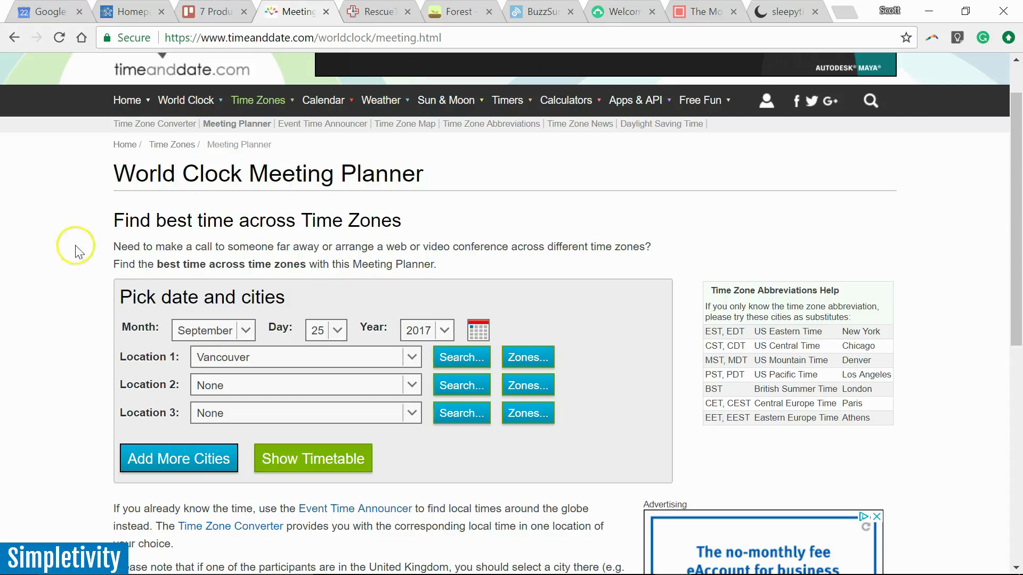
Set the meeting date to September 27, add Chicago and Hong Kong, and show the timetable
click(479, 330)
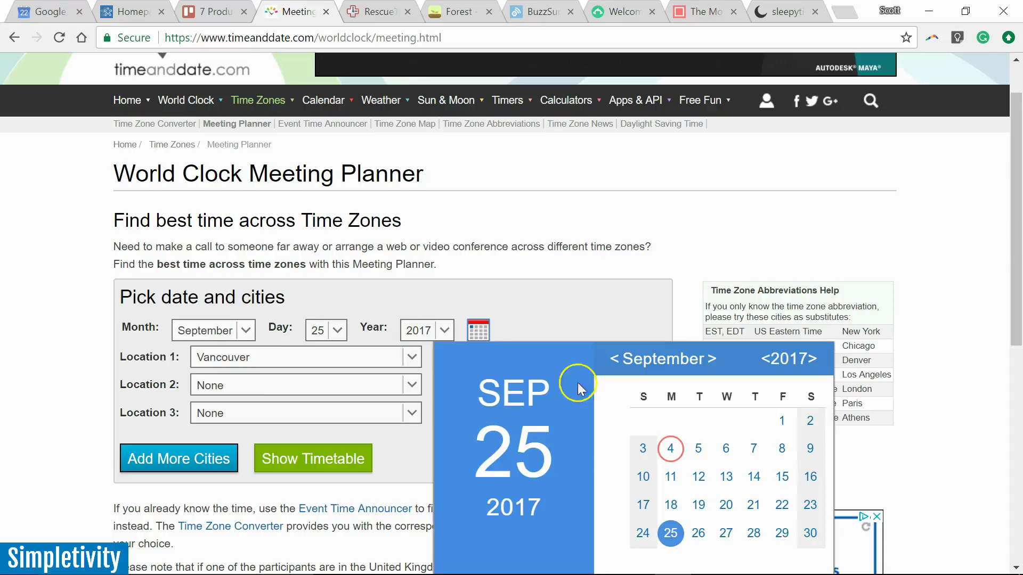
click(730, 532)
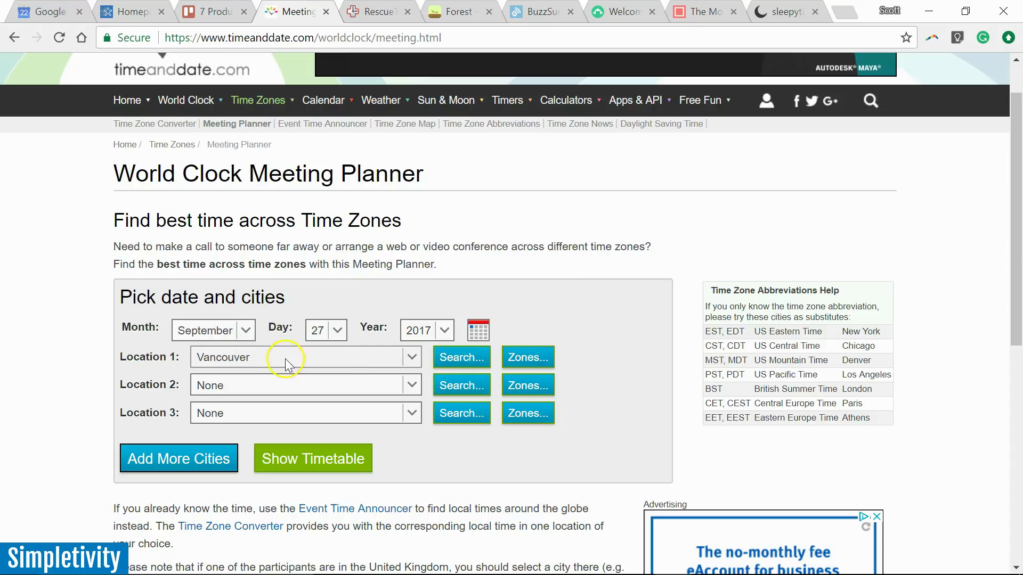
click(413, 387)
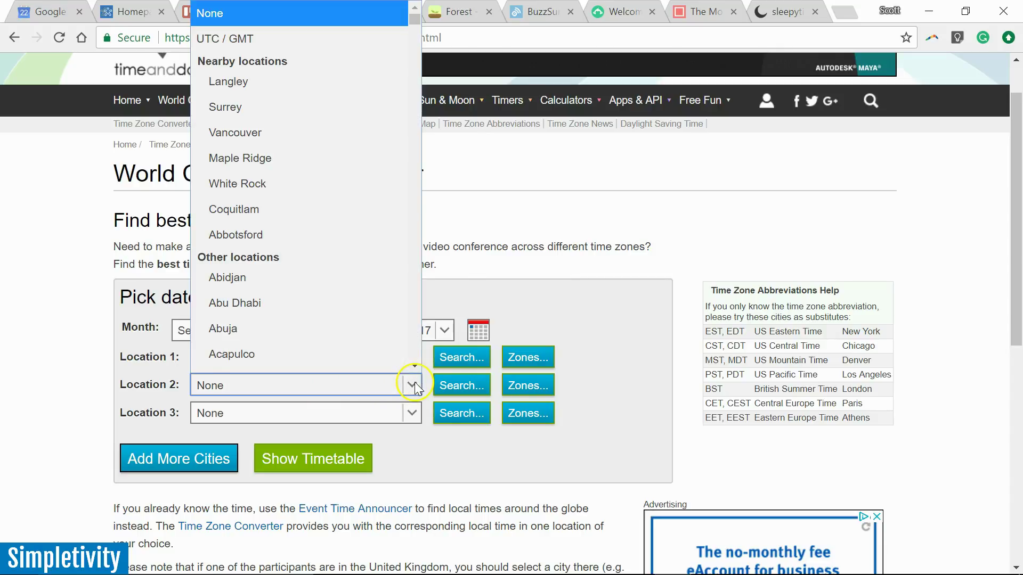
scroll(342, 285, down, 8)
scroll(342, 285, down, 6)
scroll(342, 286, down, 3)
scroll(339, 281, down, 4)
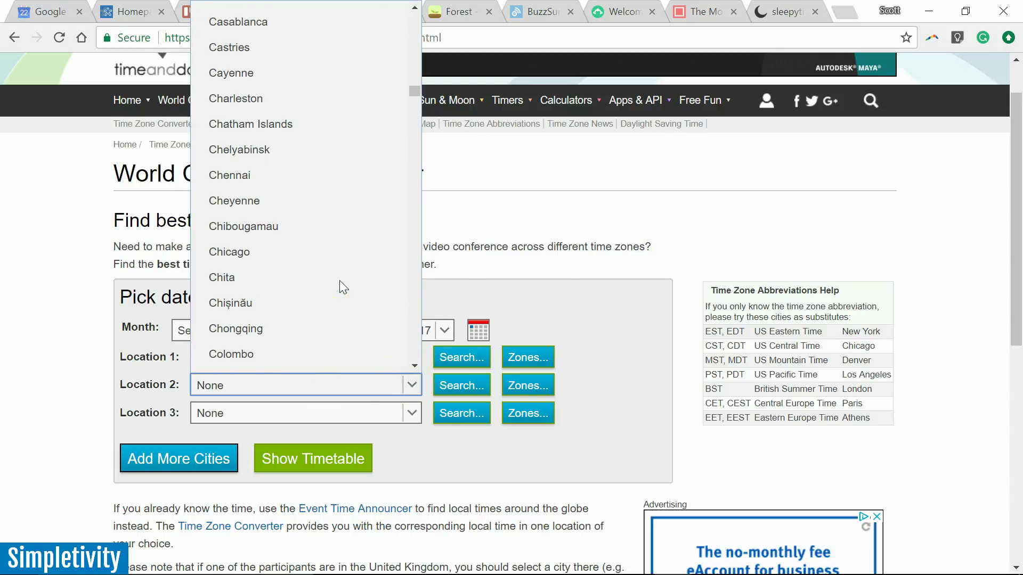
click(249, 252)
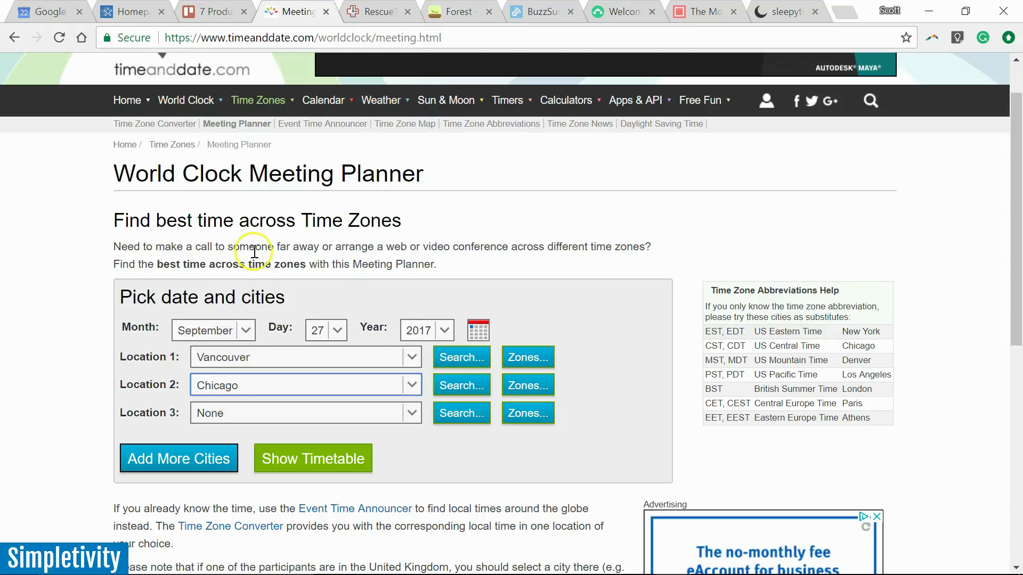
click(410, 414)
scroll(335, 349, down, 8)
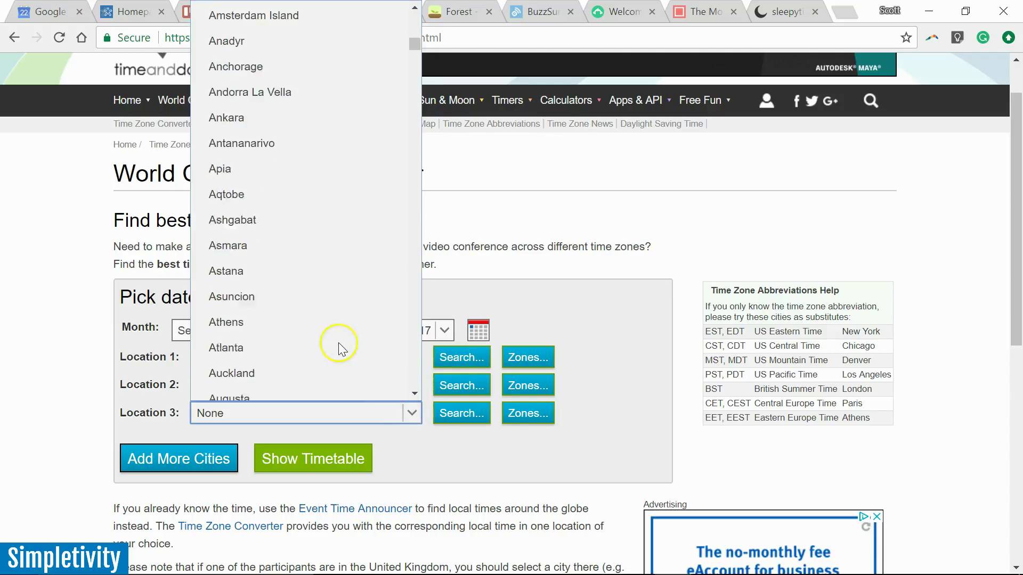
scroll(334, 349, down, 6)
scroll(335, 349, down, 5)
scroll(334, 348, down, 5)
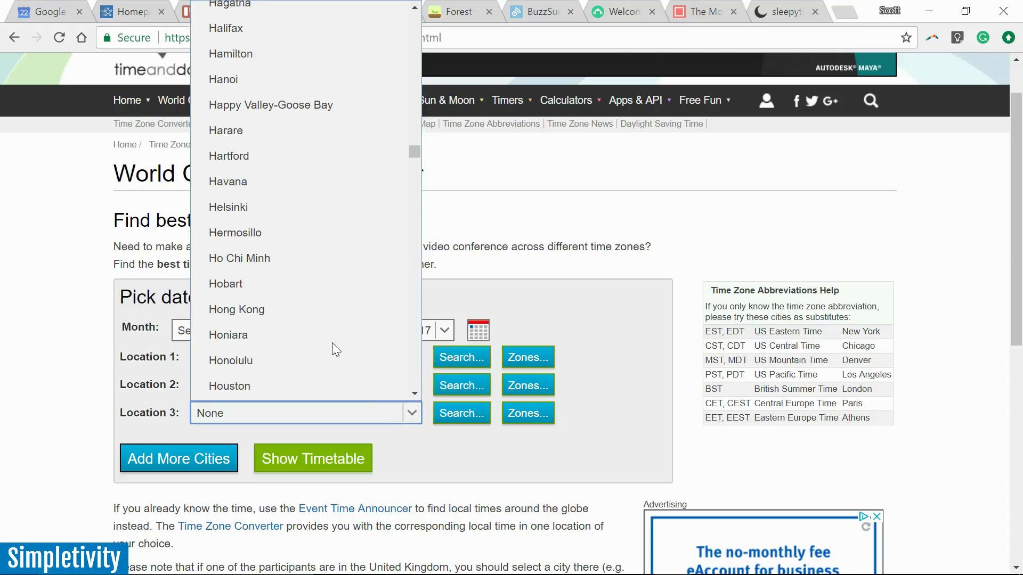
click(304, 309)
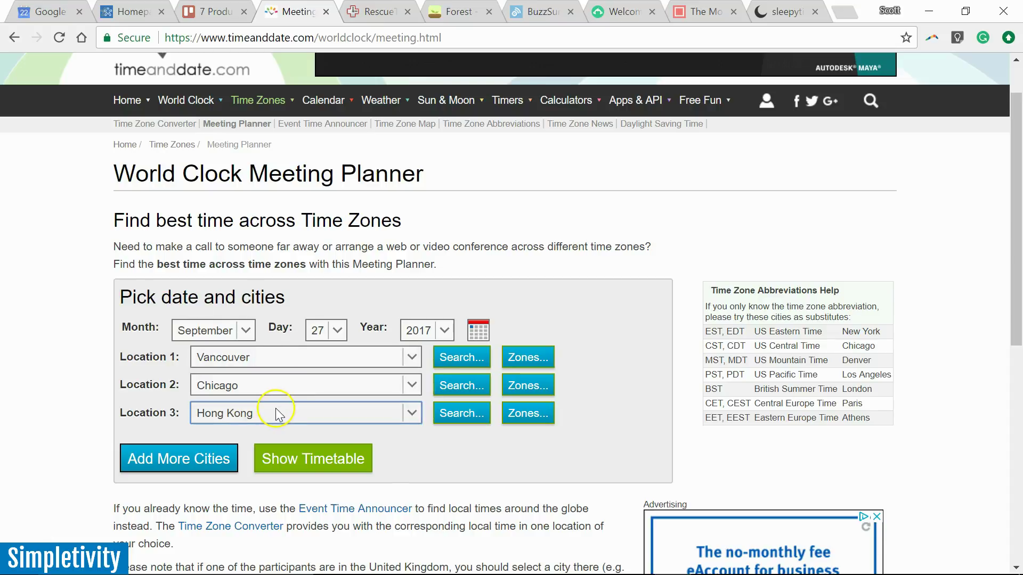
click(313, 459)
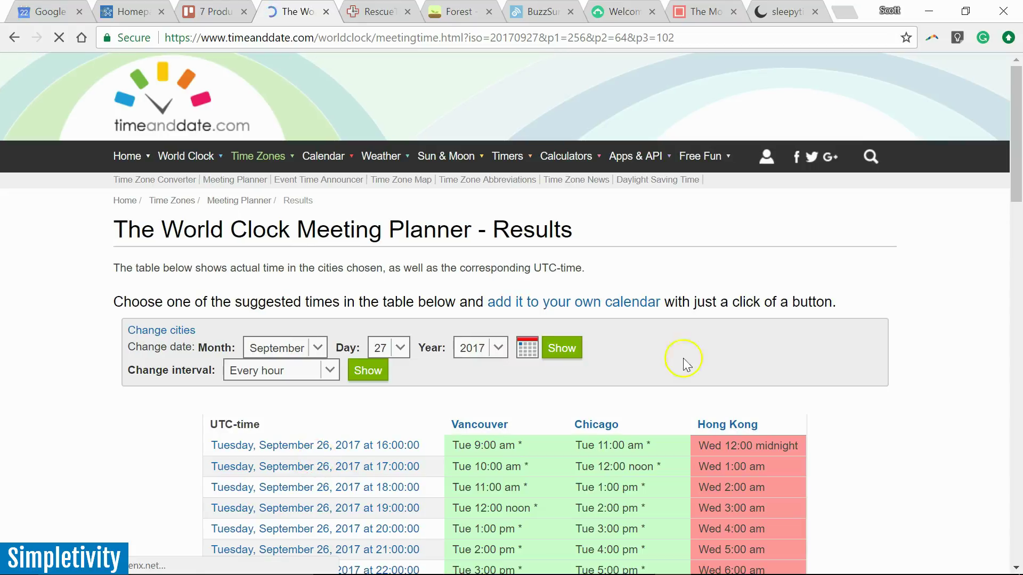
mouse_move(1014, 148)
mouse_down()
mouse_move(1013, 236)
mouse_move(1009, 198)
mouse_up()
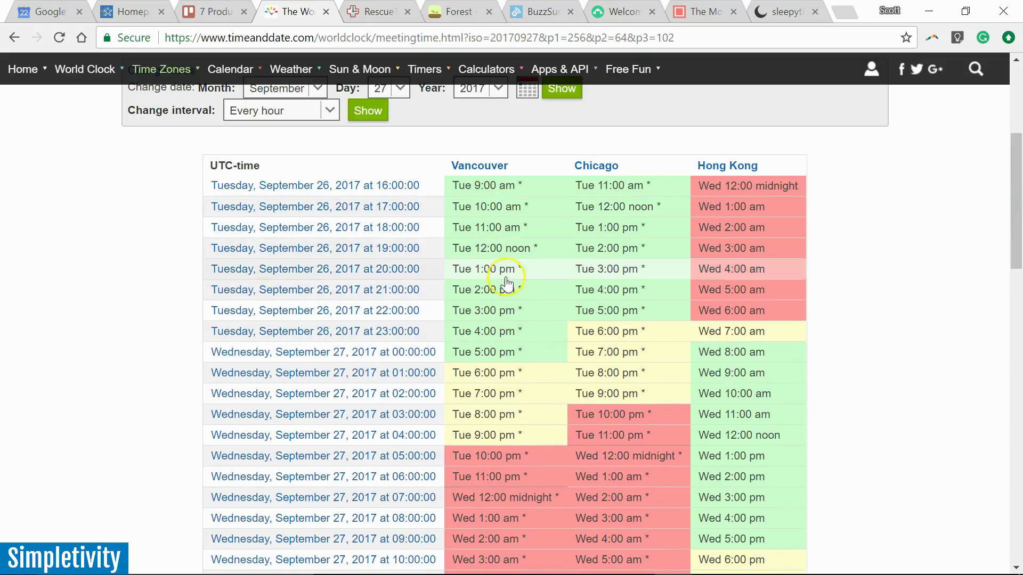
drag(1013, 147, 1013, 192)
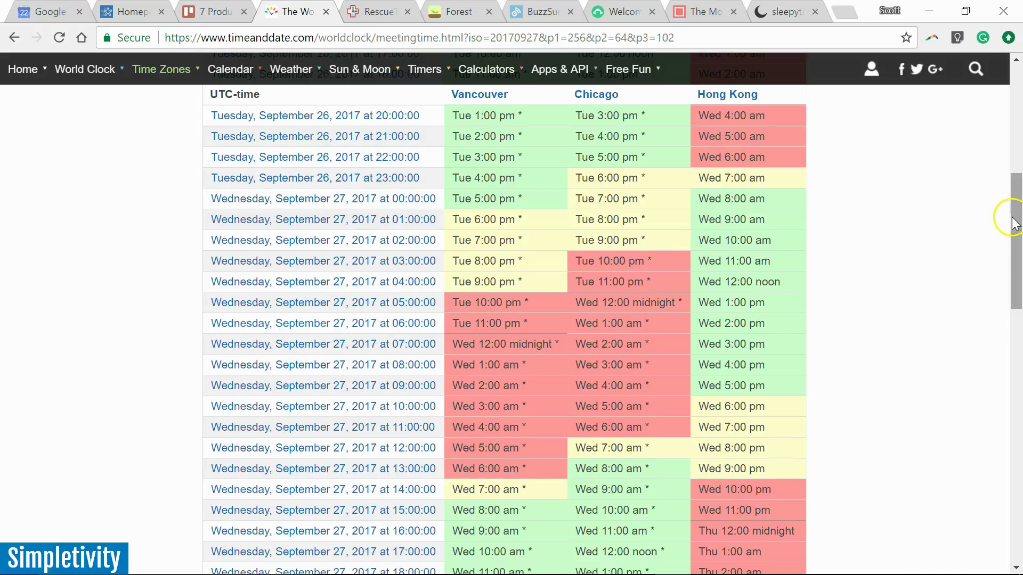
mouse_move(1014, 222)
mouse_down()
mouse_move(1013, 173)
mouse_move(1013, 263)
mouse_up()
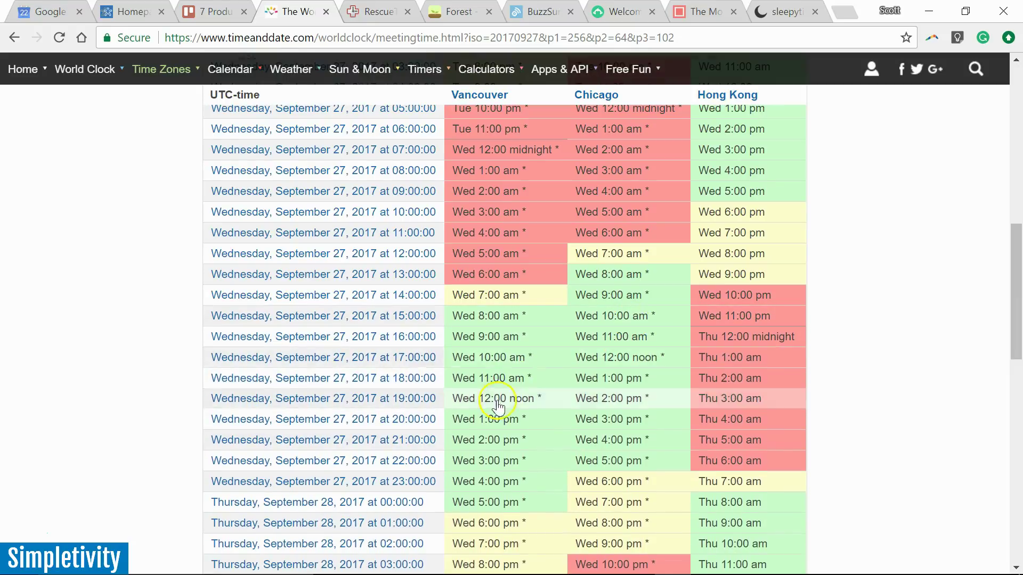
drag(1014, 264, 1013, 190)
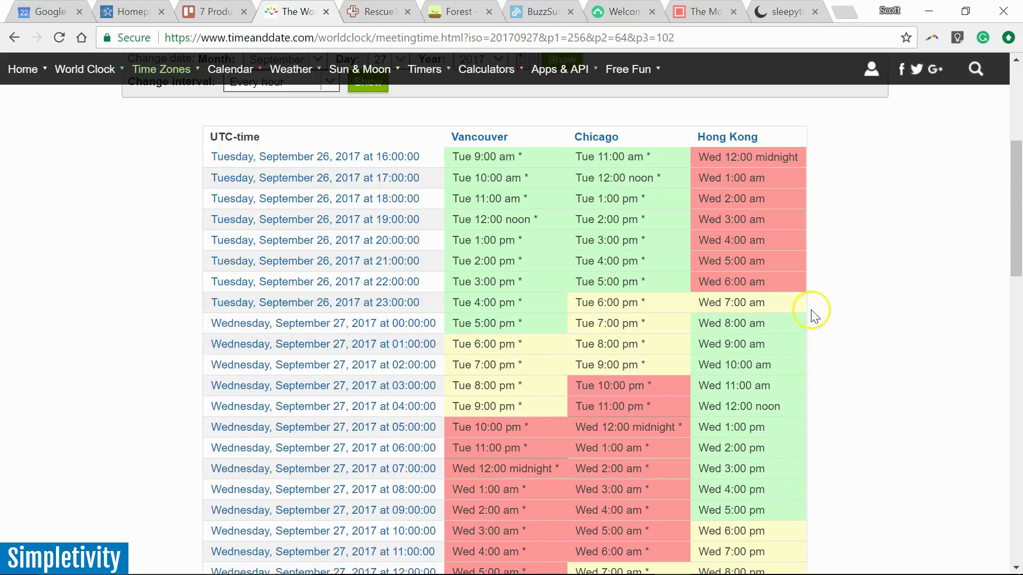
scroll(820, 311, up, 4)
scroll(823, 309, down, 1)
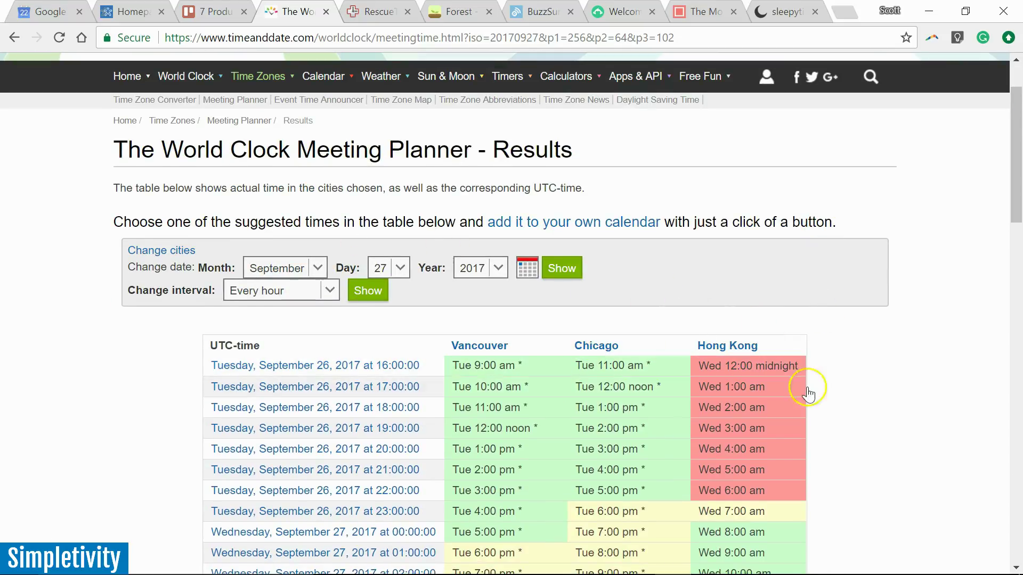
scroll(885, 374, up, 1)
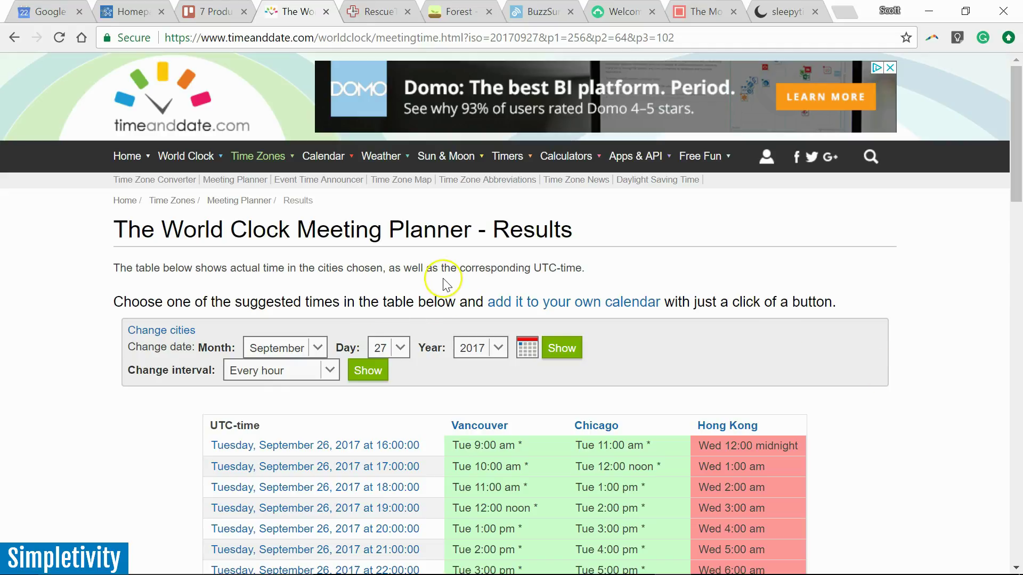
scroll(443, 278, down, 5)
scroll(443, 278, up, 5)
mouse_move(566, 156)
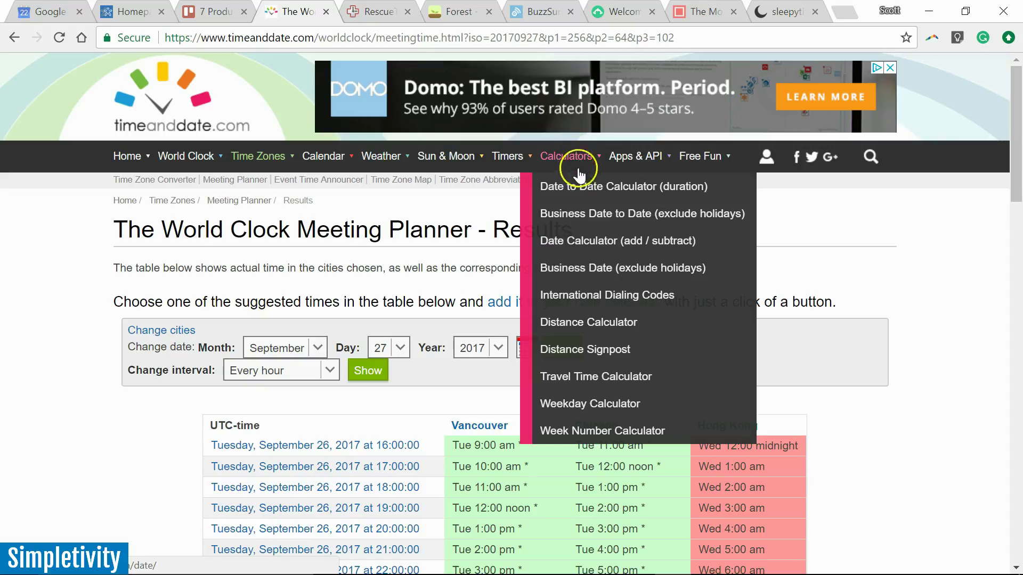
In the Date to Date Calculator, compute the duration from today, September 25, to November 15, 2017
click(578, 186)
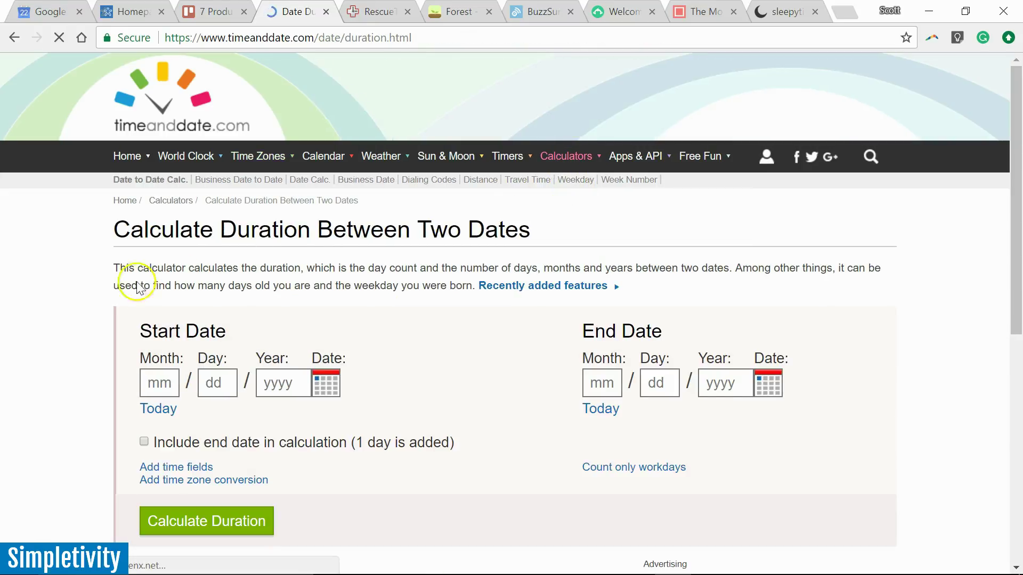
scroll(101, 303, down, 1)
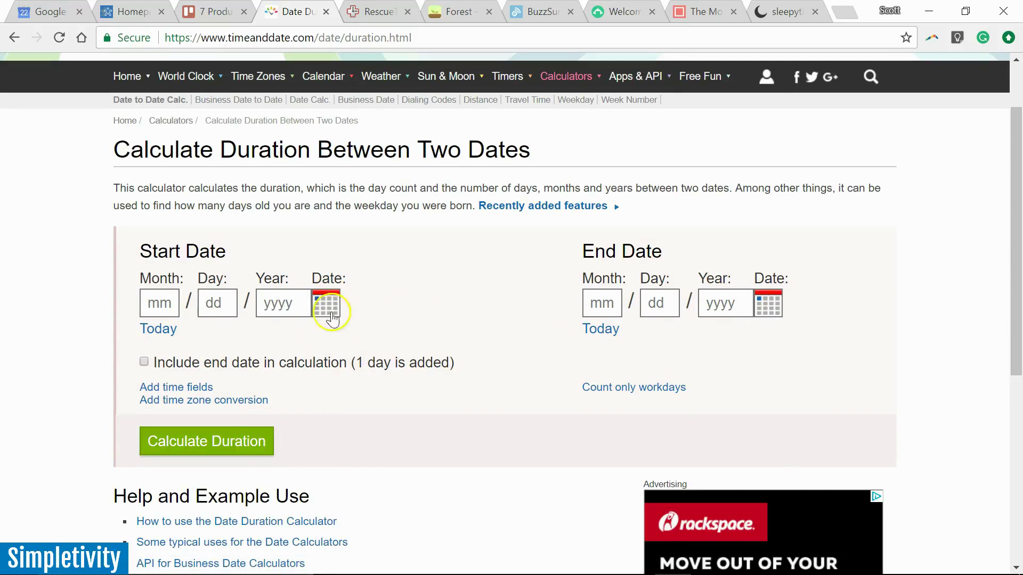
click(158, 328)
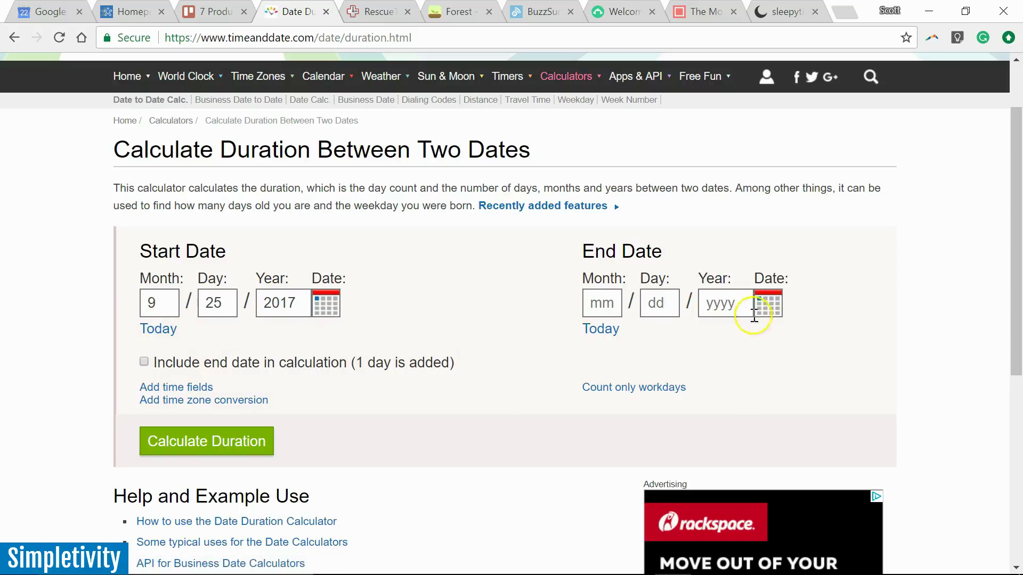
click(769, 302)
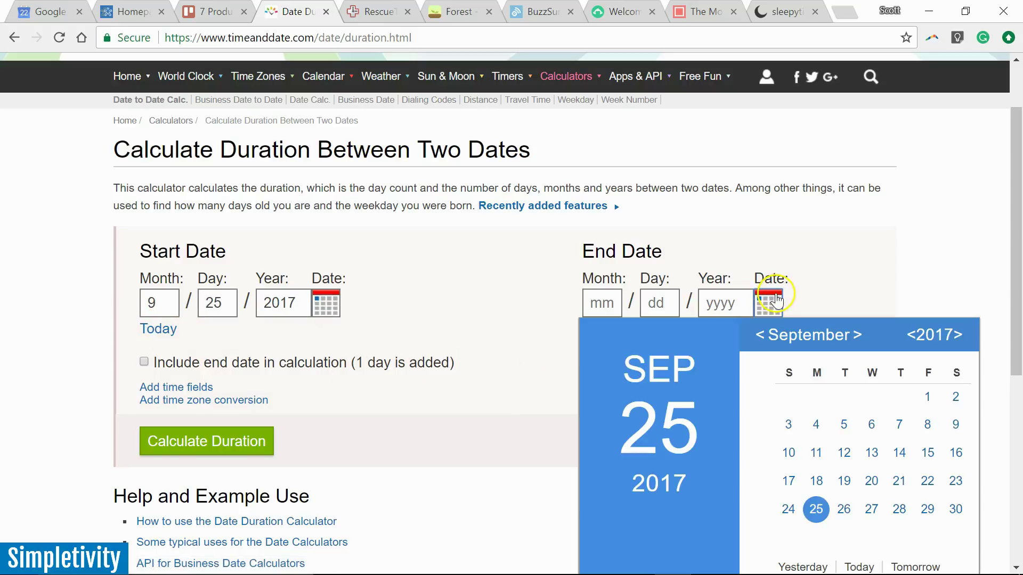
click(859, 336)
click(860, 335)
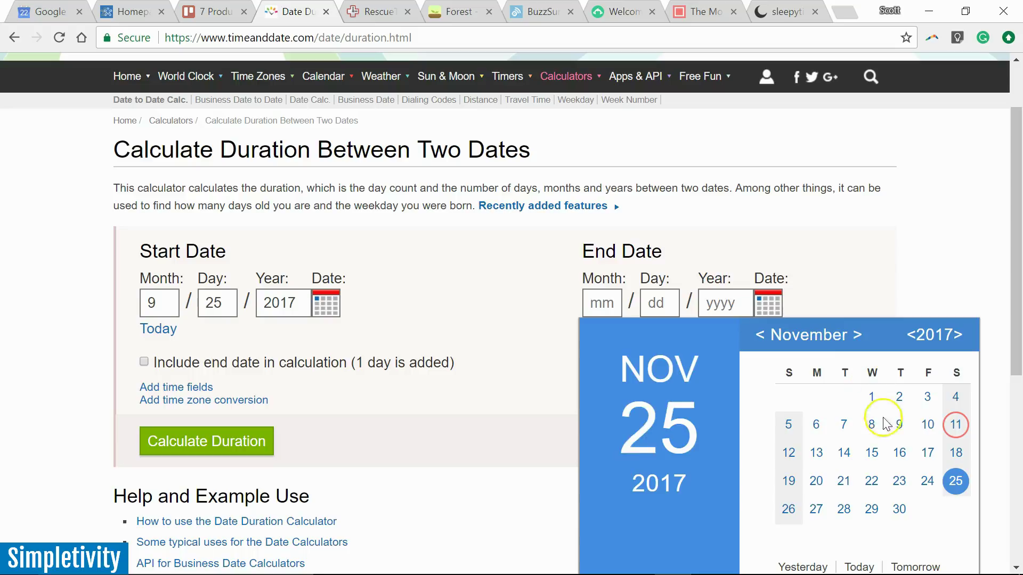
click(871, 452)
click(206, 442)
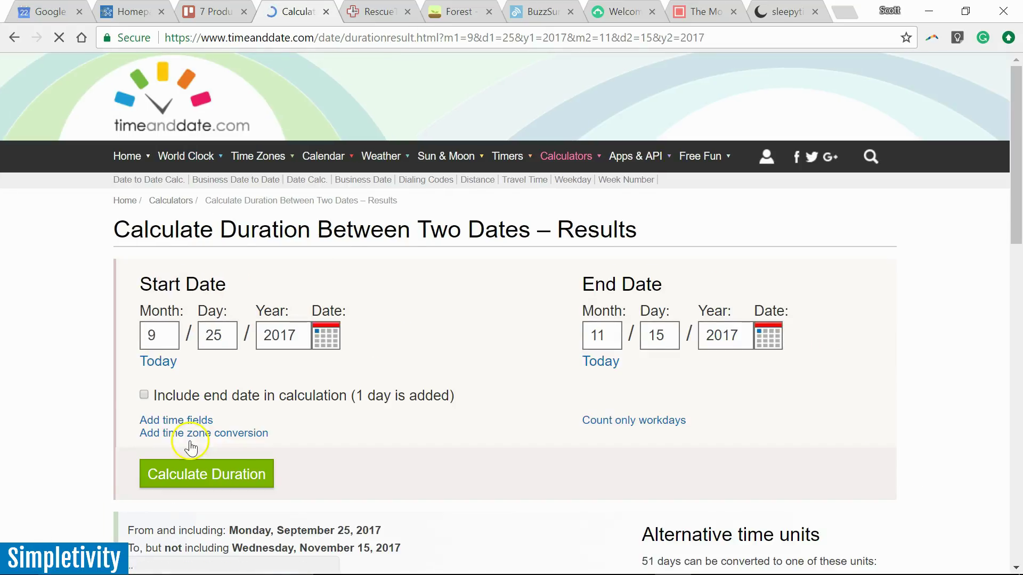
scroll(190, 443, down, 3)
scroll(114, 380, down, 2)
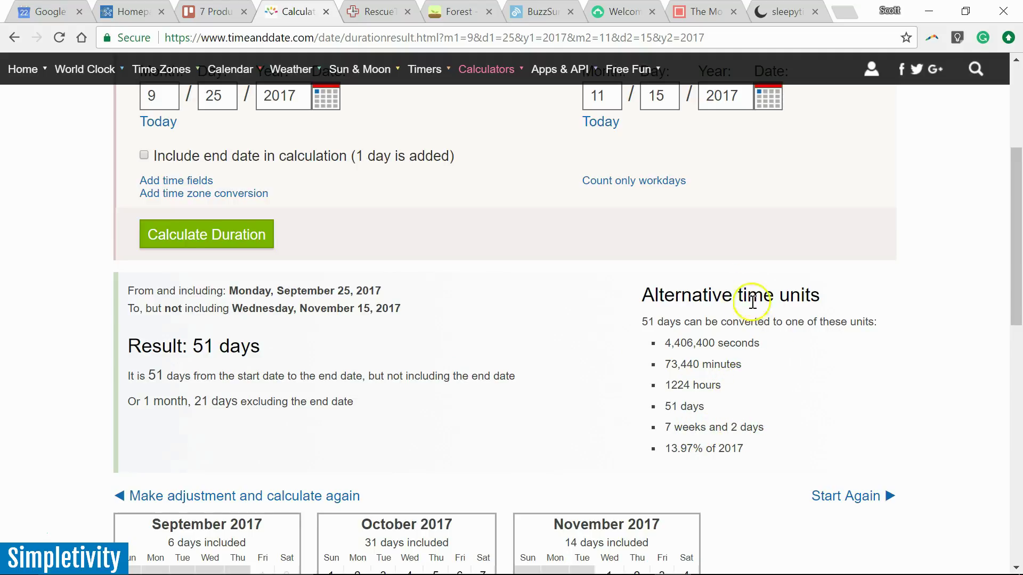
scroll(789, 388, up, 5)
scroll(789, 389, up, 3)
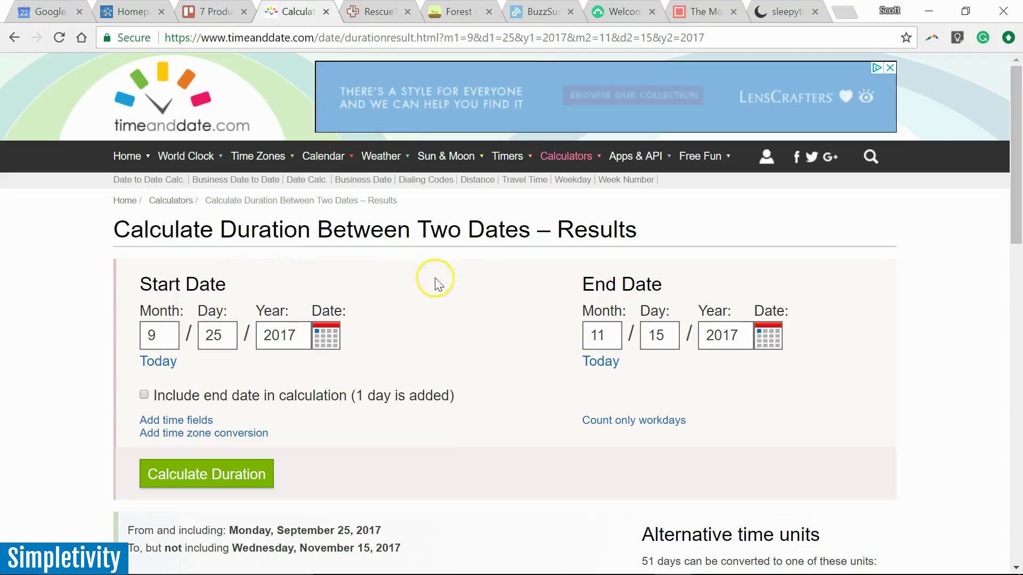
scroll(374, 293, down, 6)
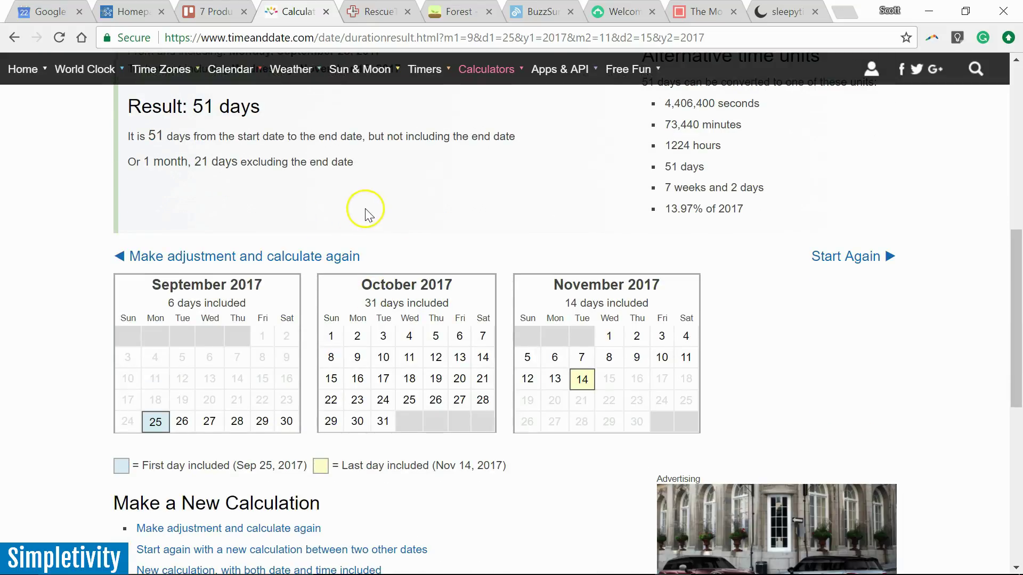
scroll(366, 215, up, 8)
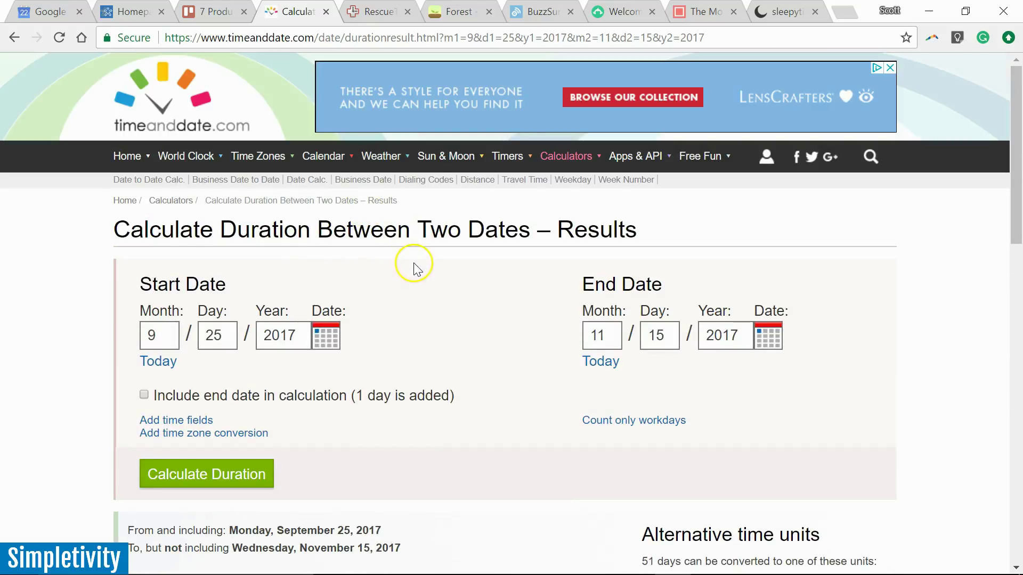
Switch to the browser tab showing the RescueTime homepage
click(377, 12)
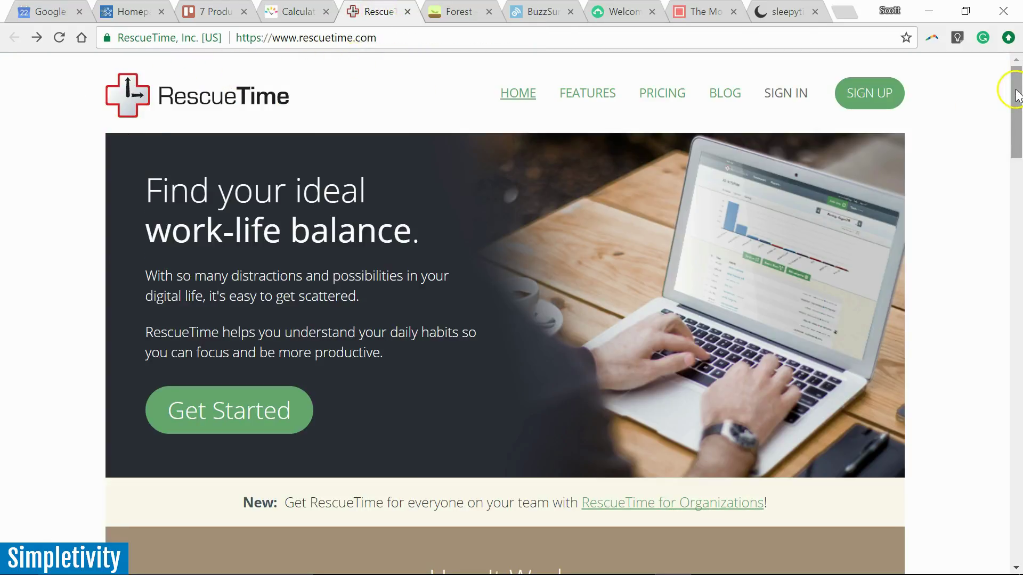
mouse_move(1017, 92)
mouse_down()
mouse_move(1016, 136)
mouse_move(1016, 68)
mouse_up()
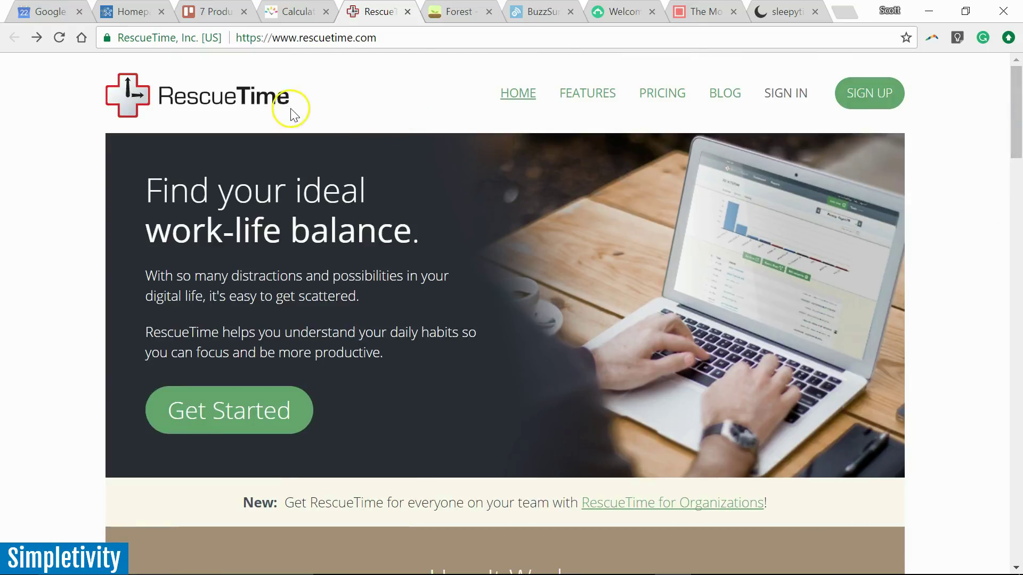
drag(1016, 88, 1017, 159)
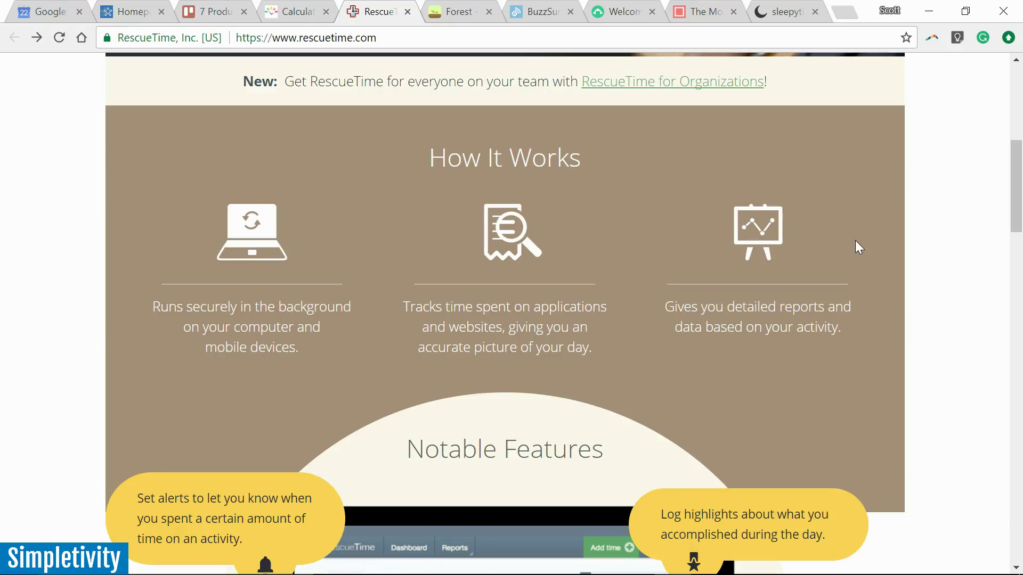
drag(1013, 180, 1013, 214)
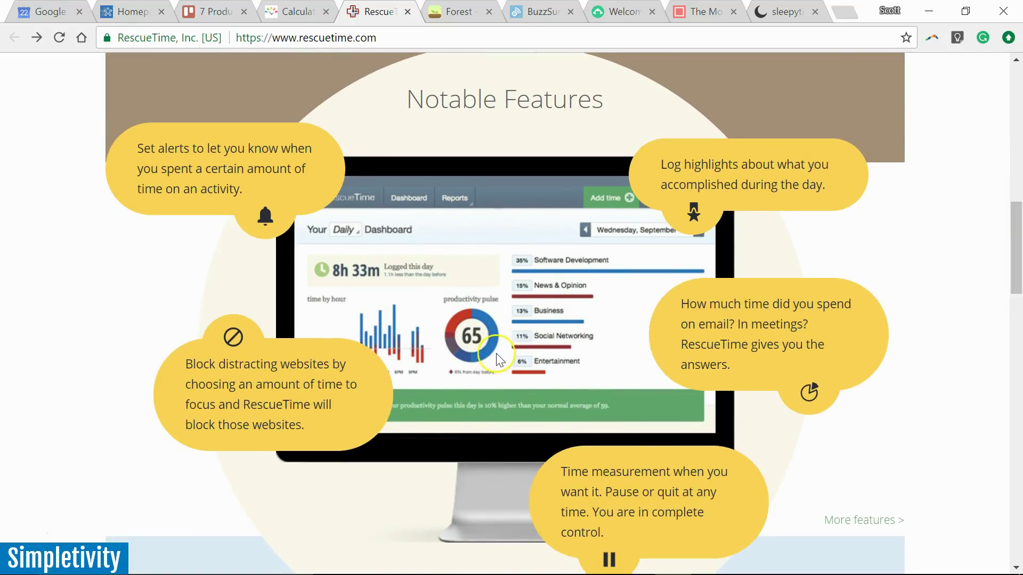
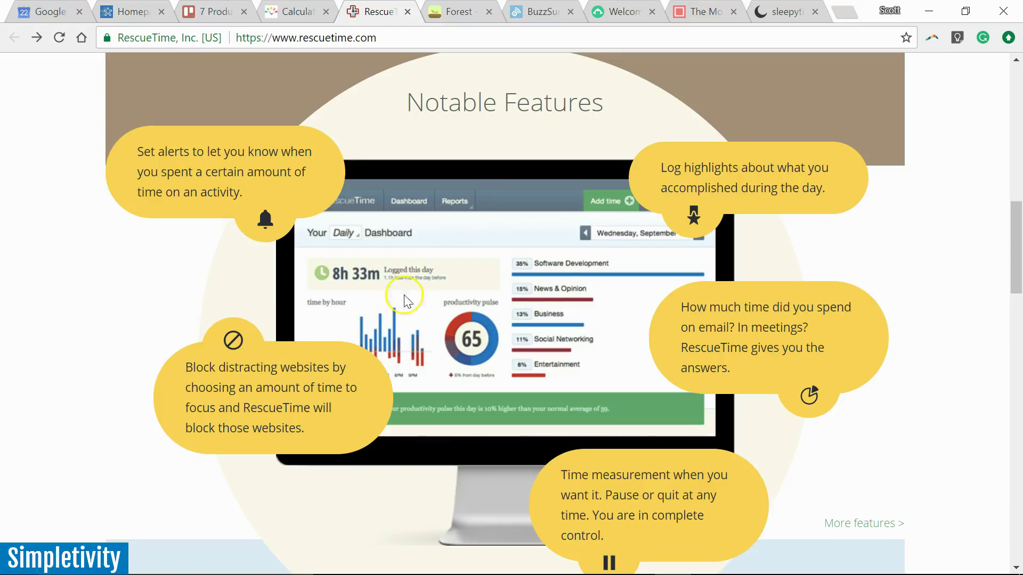
Switch from the RescueTime page to the Forest homepage tab
click(458, 11)
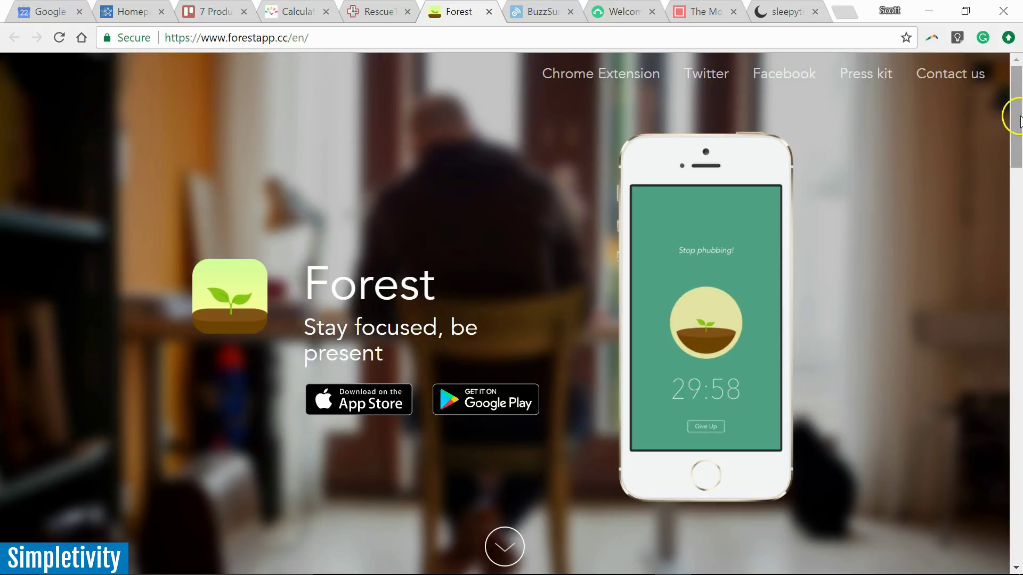
mouse_move(1014, 115)
mouse_down()
mouse_move(1014, 129)
mouse_move(1015, 84)
mouse_up()
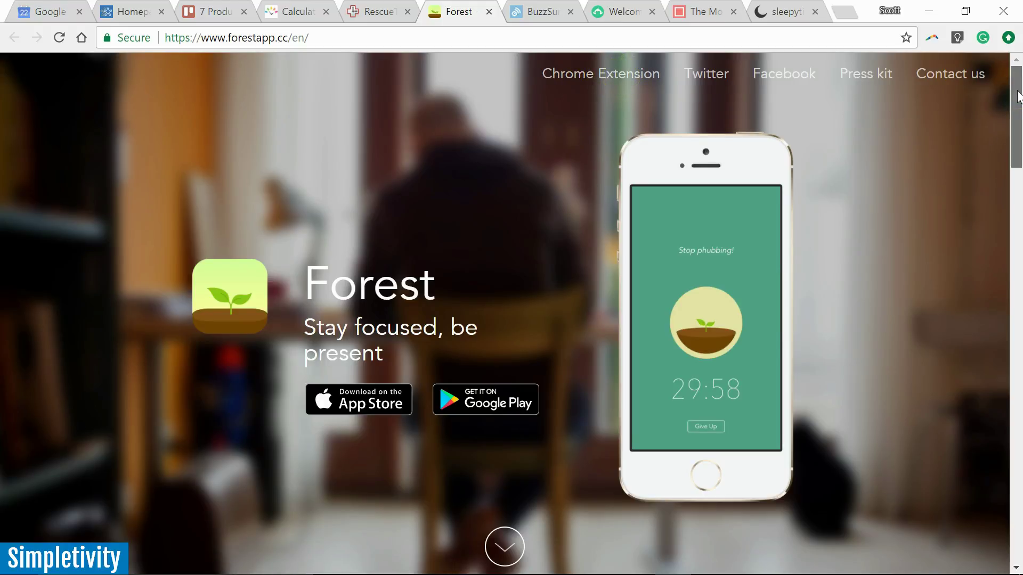
drag(1016, 94, 1014, 180)
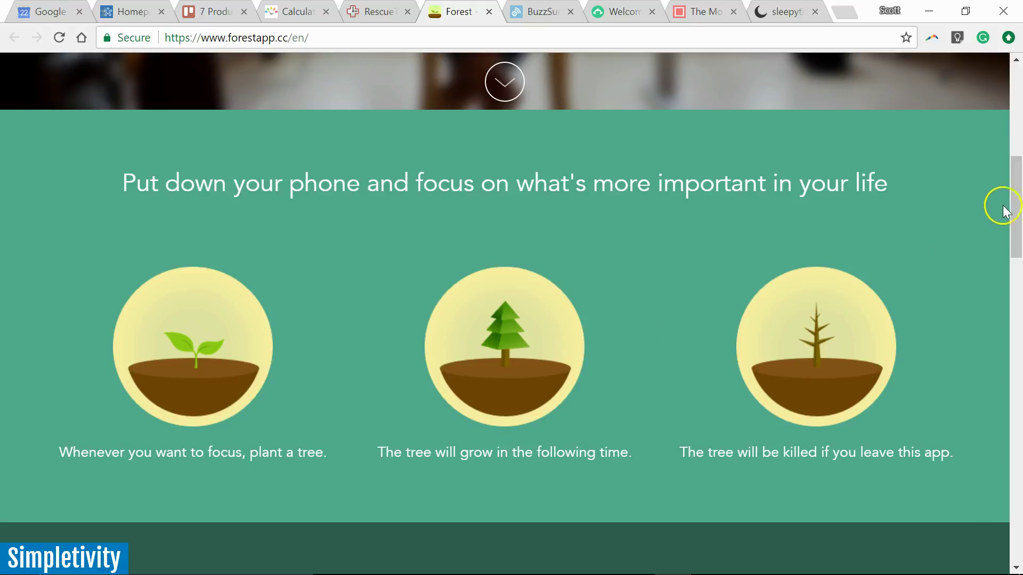
drag(1013, 183, 1014, 192)
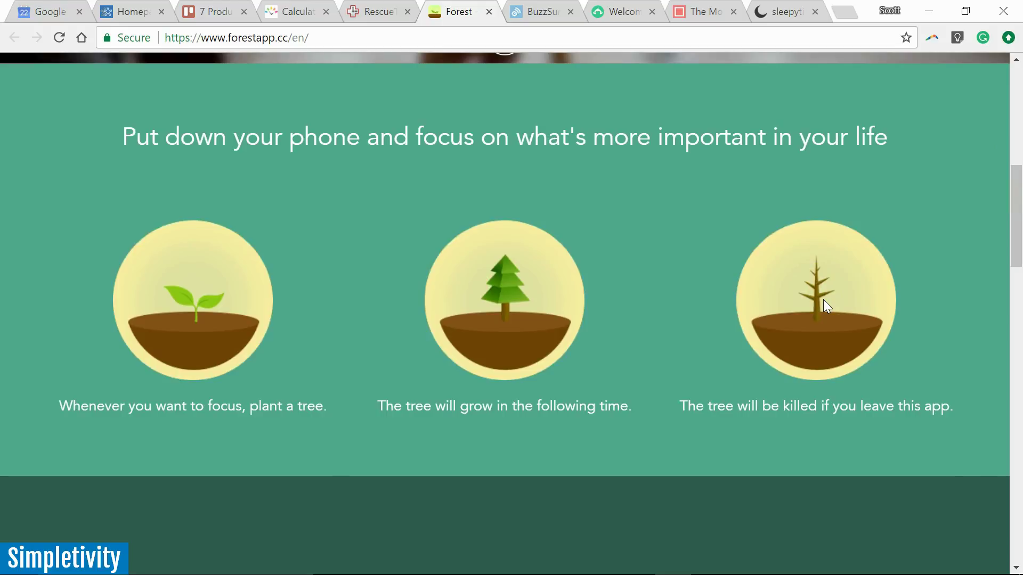
drag(1016, 192, 1016, 263)
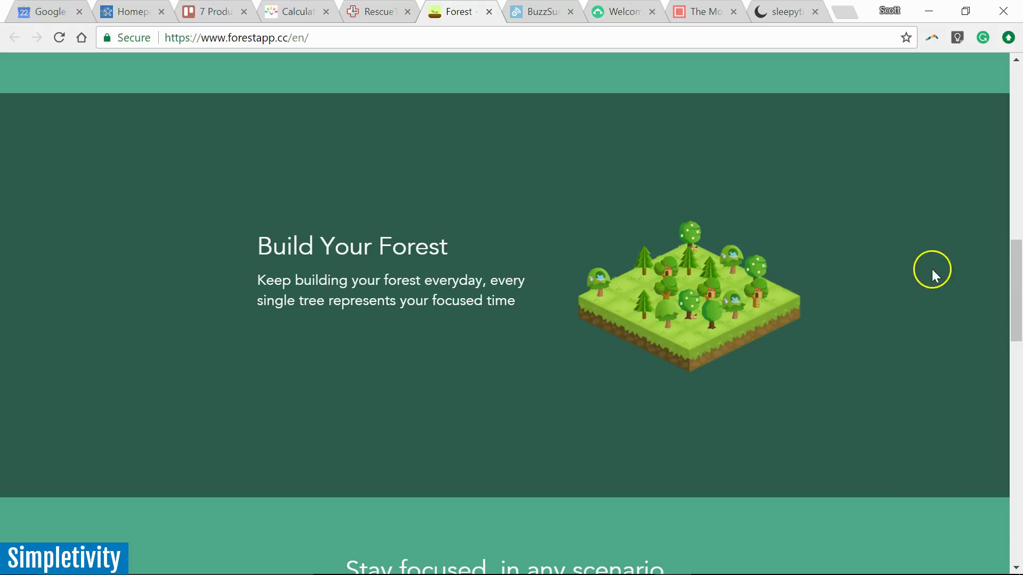
drag(1015, 254, 1015, 340)
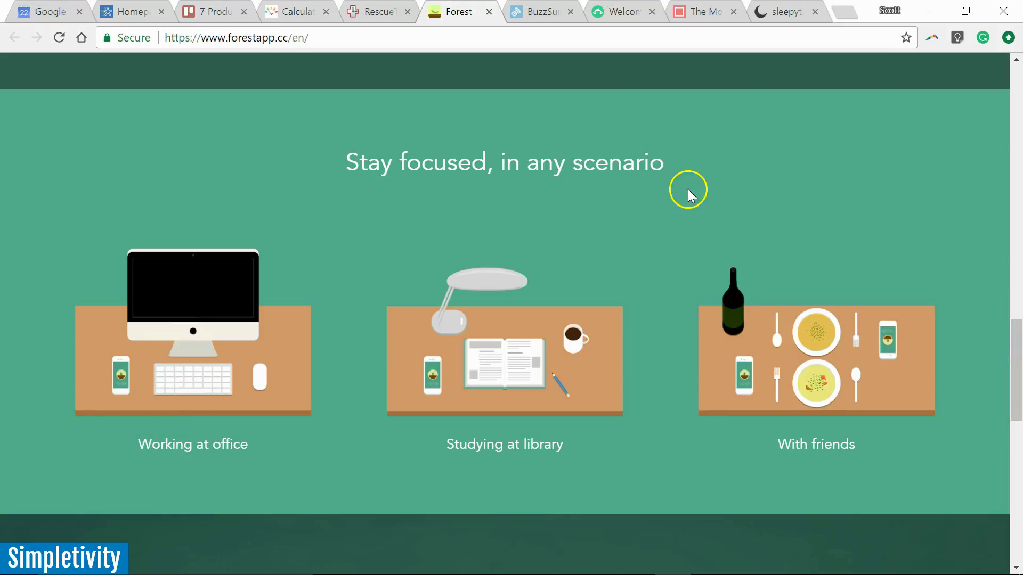
Move from the Forest page to BuzzSumo's Most Shared content search
click(539, 11)
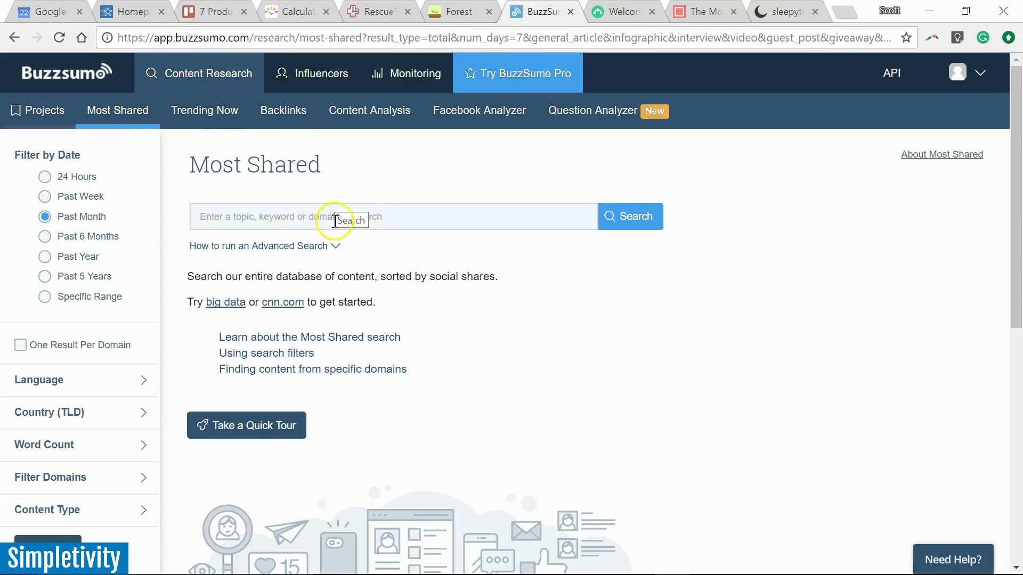
Search BuzzSumo's most-shared content for 'productivity' via the autocomplete suggestion
click(261, 216)
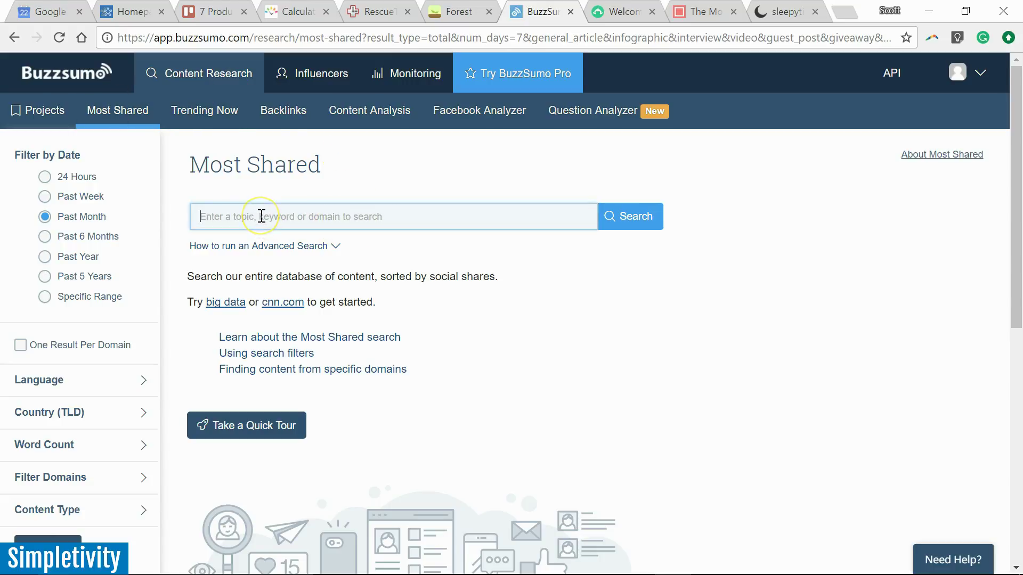
text(produc)
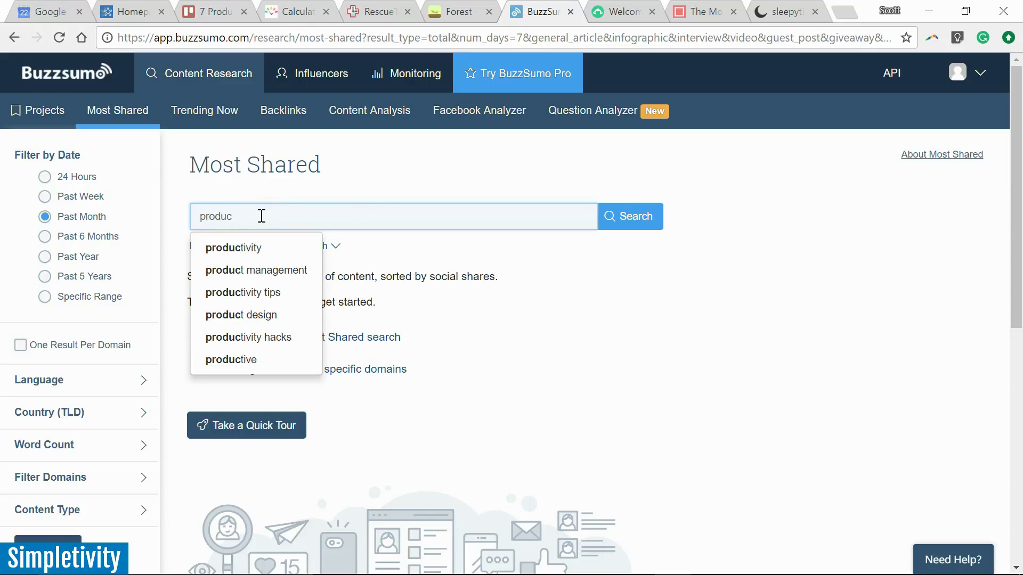
click(234, 248)
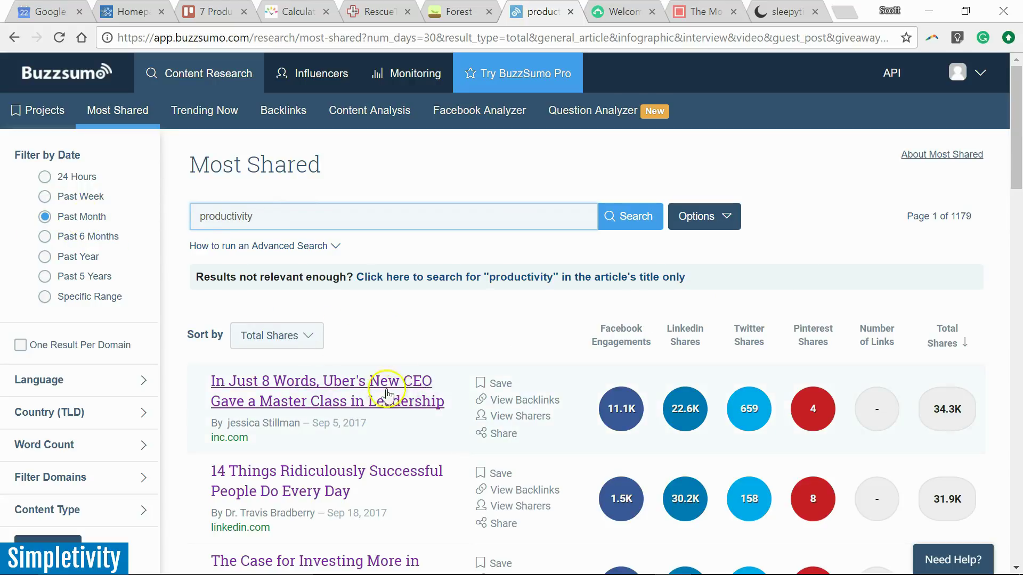
drag(1015, 161, 1015, 204)
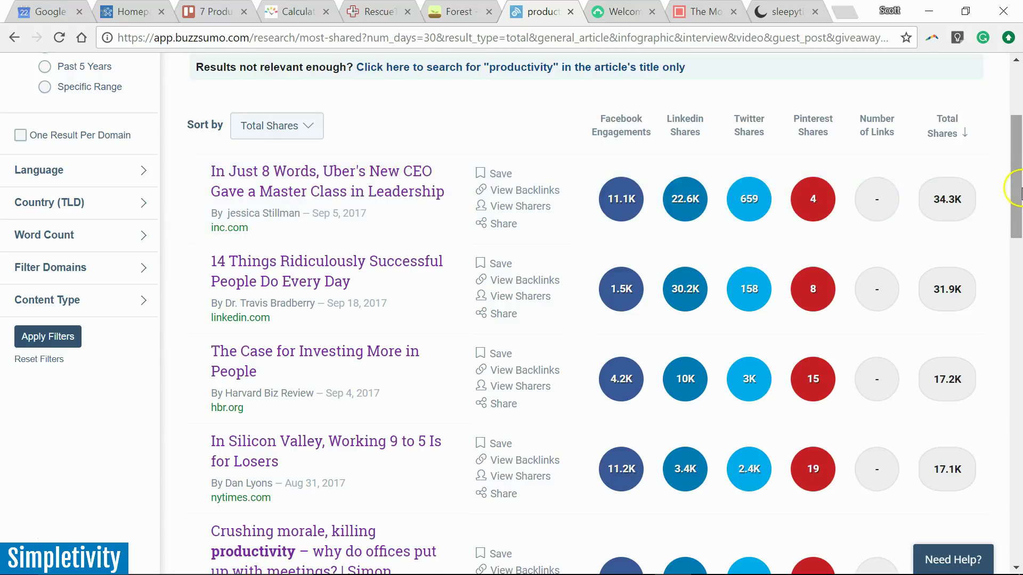
drag(1013, 191, 1013, 137)
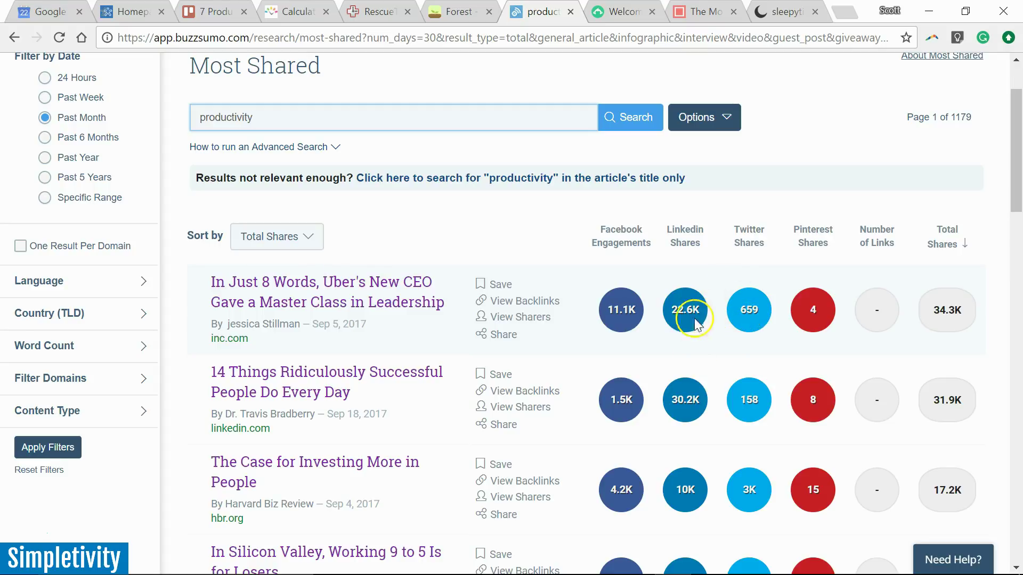
drag(1015, 156, 1015, 167)
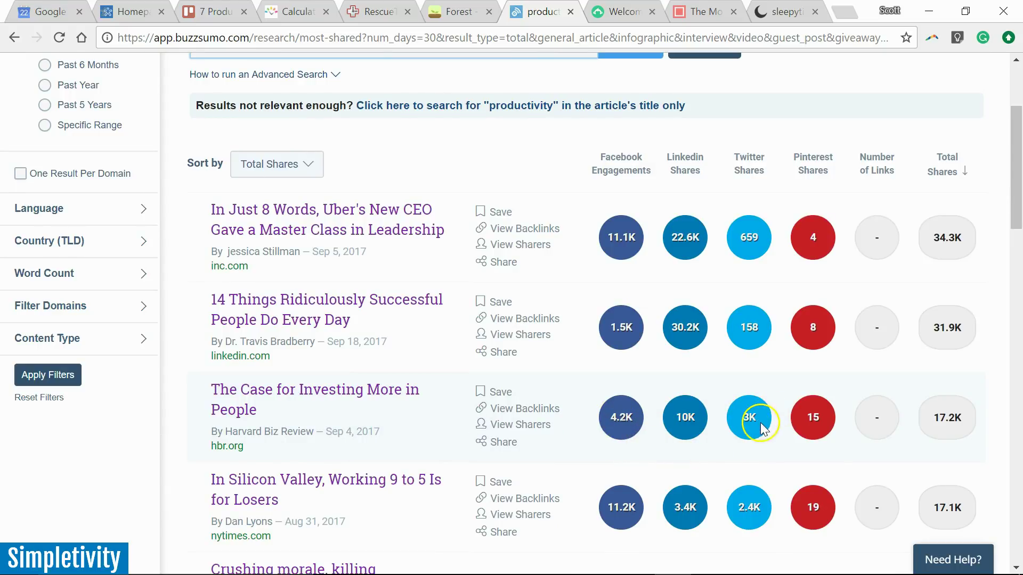
drag(1013, 228, 1014, 179)
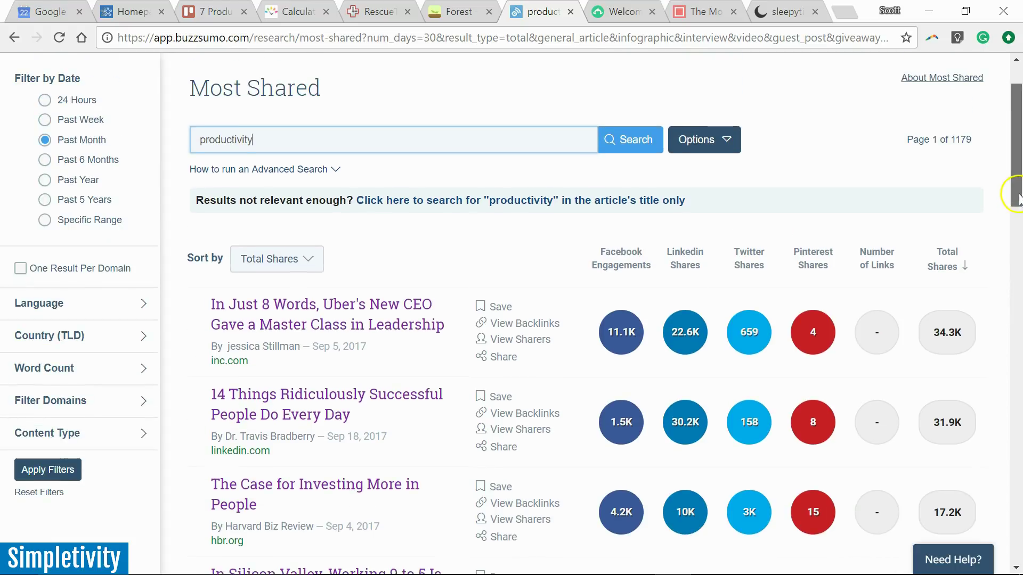
click(400, 144)
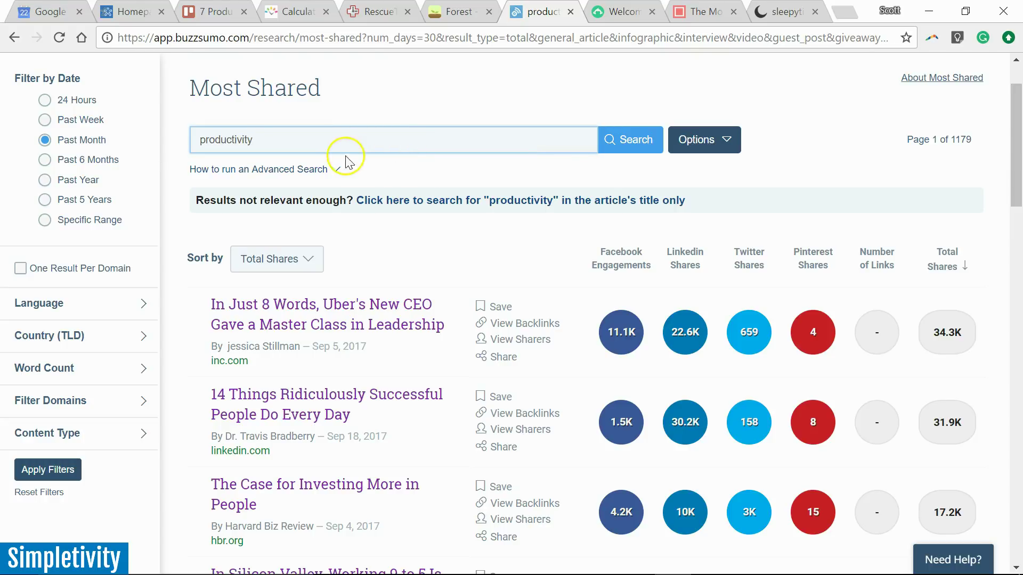
drag(1015, 172, 1015, 128)
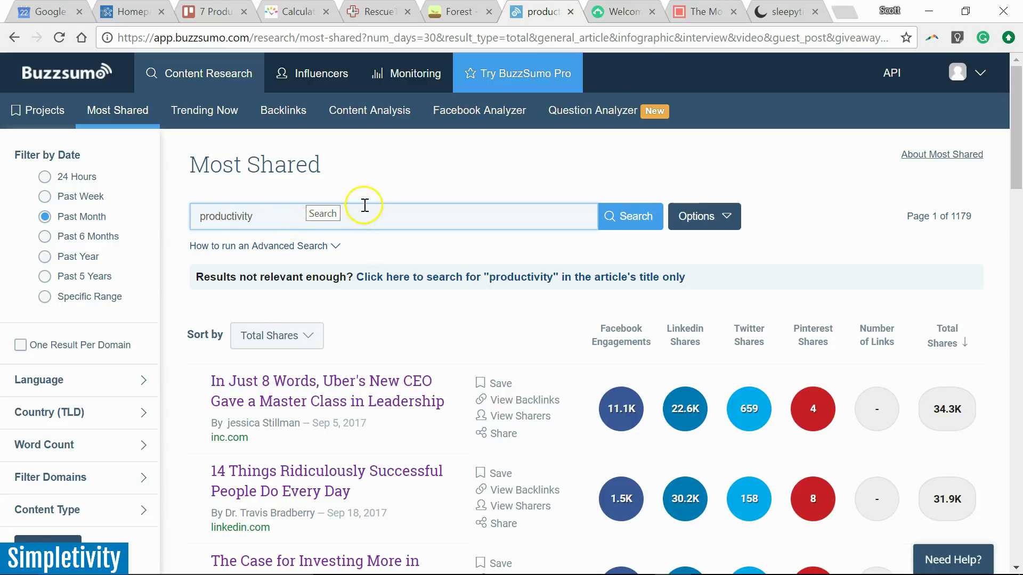
click(621, 12)
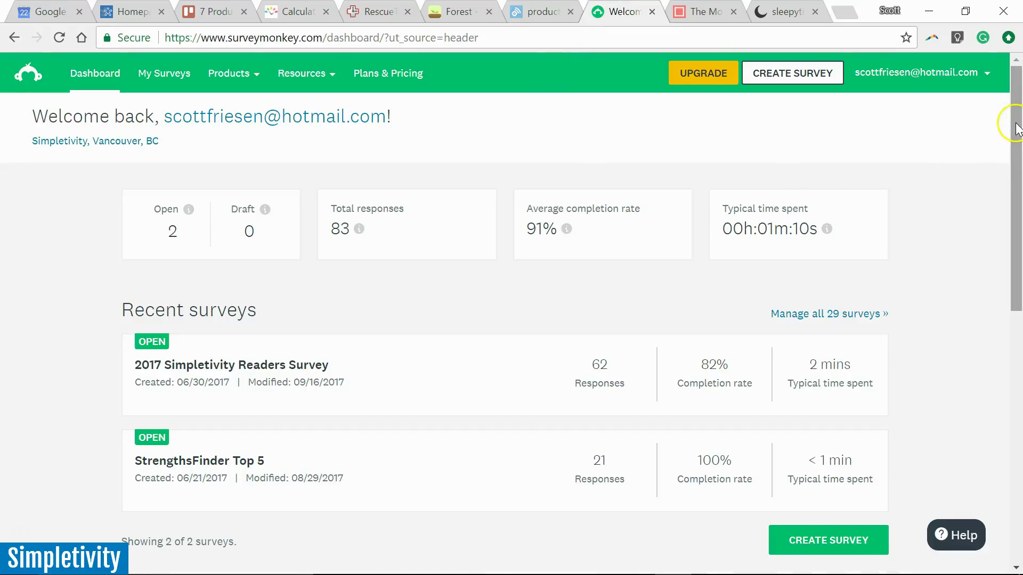
mouse_move(1013, 124)
mouse_down()
mouse_move(1014, 164)
mouse_move(1013, 104)
mouse_up()
drag(1013, 106, 1013, 143)
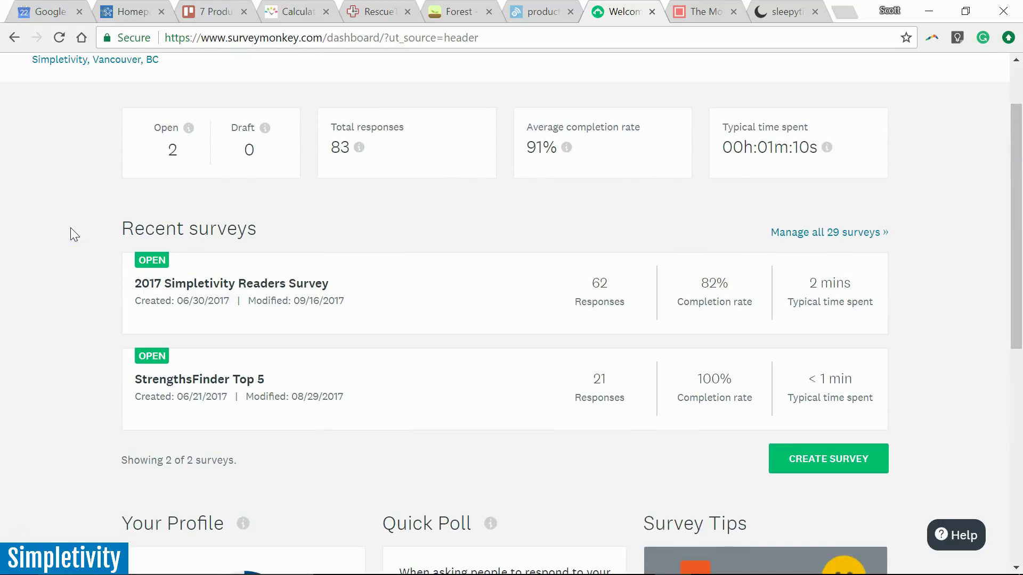
click(99, 237)
drag(1015, 233, 1018, 206)
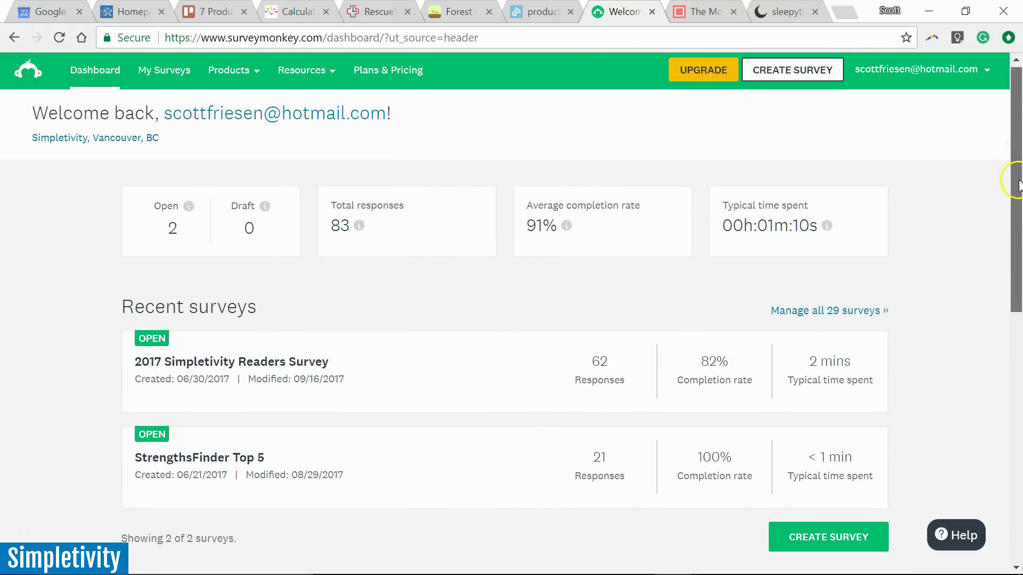
drag(1017, 207, 1017, 231)
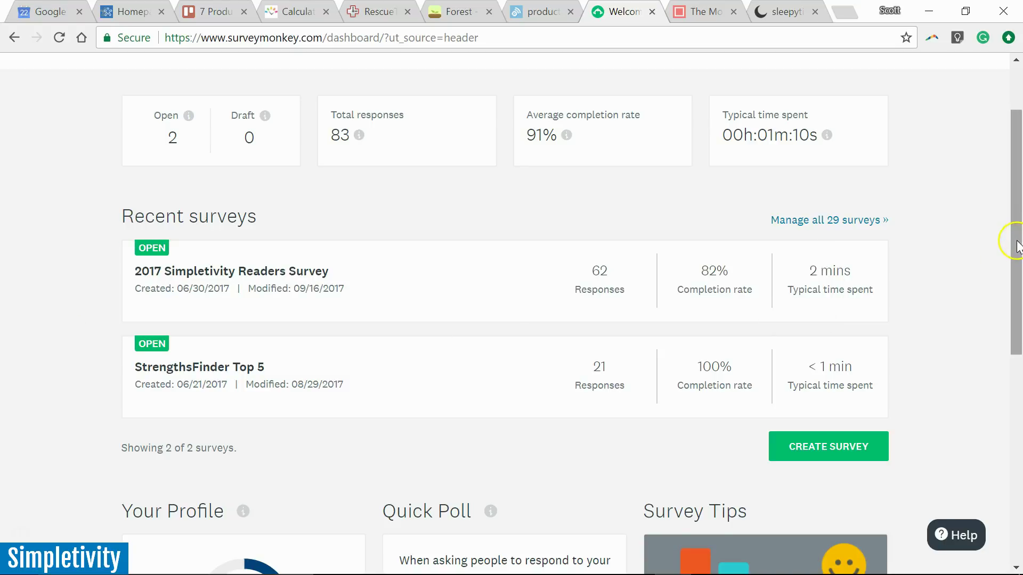
drag(1015, 239, 1015, 144)
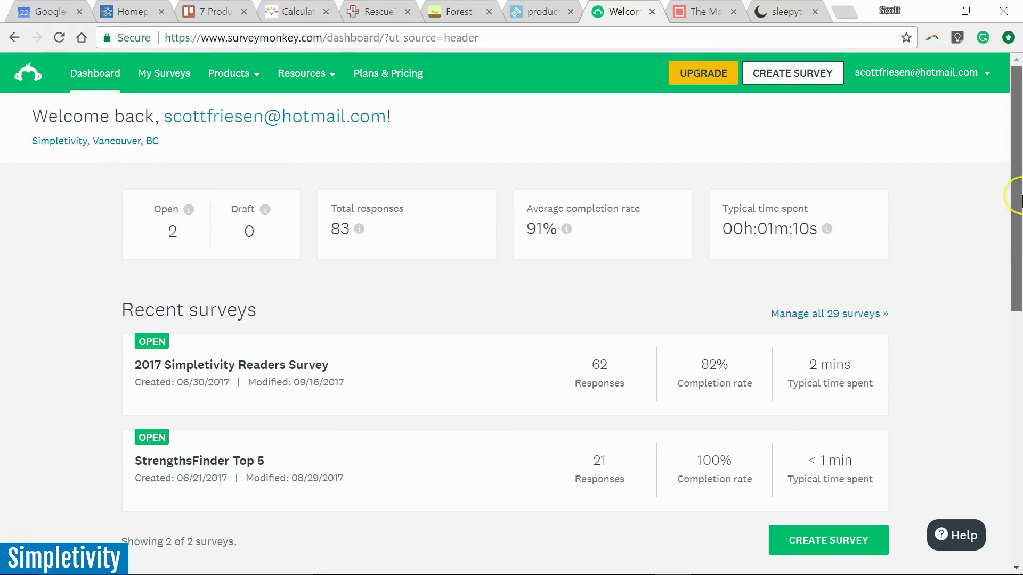
Show the My Surveys table, led by '2017 Simpletivity Readers Survey' with 62 responses
click(163, 73)
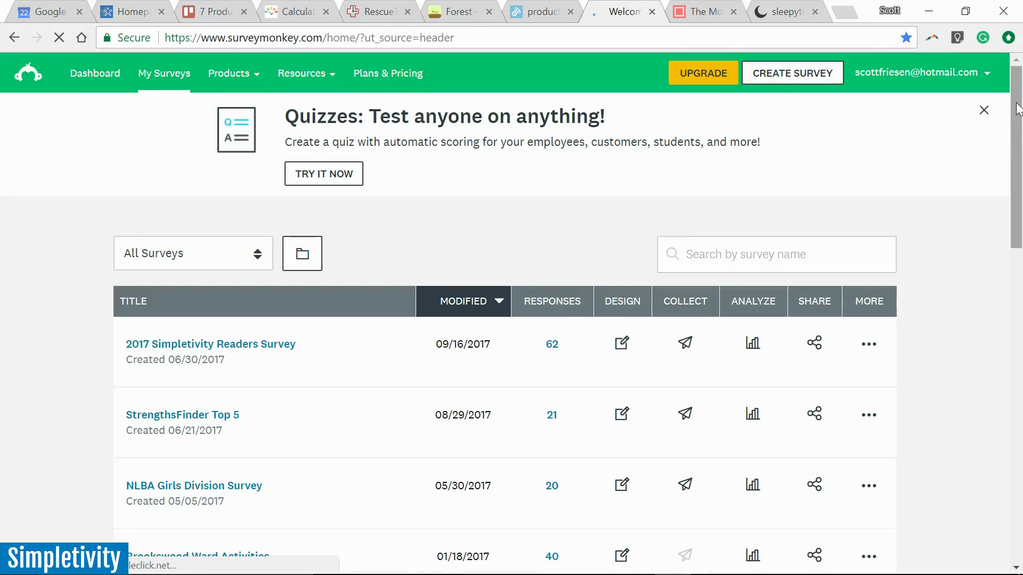
drag(1016, 108, 1015, 148)
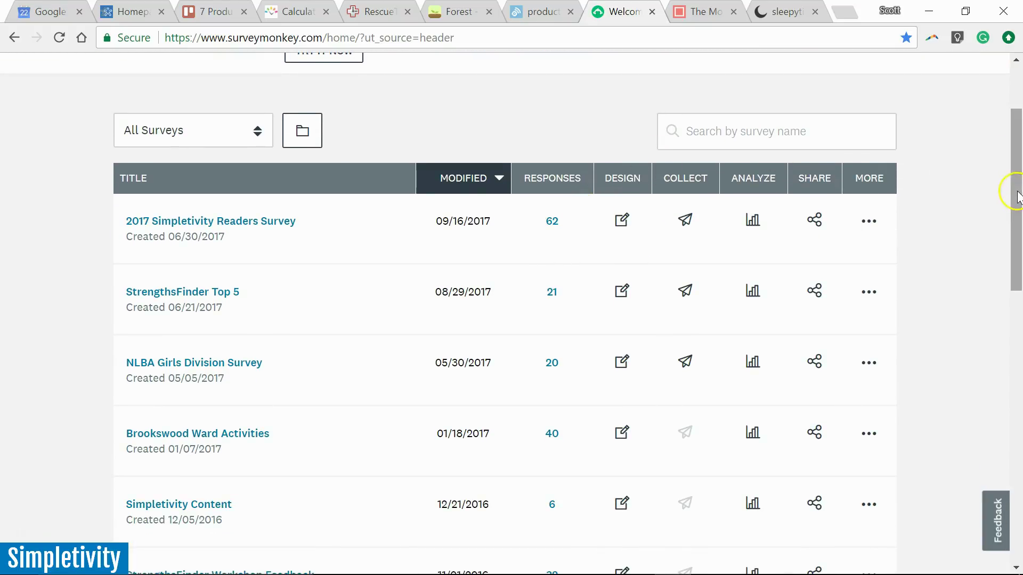
drag(1017, 195, 1010, 194)
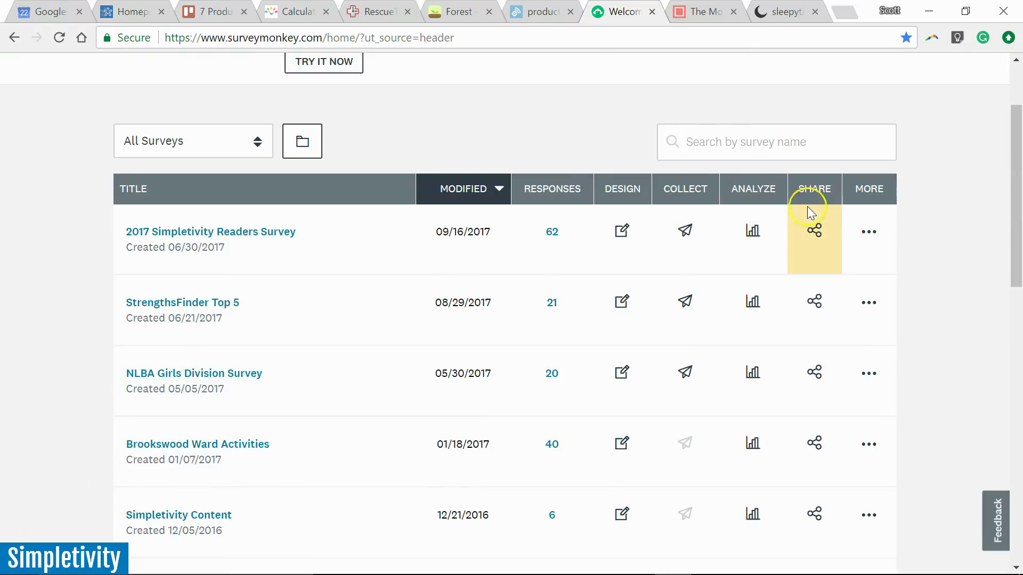
click(229, 237)
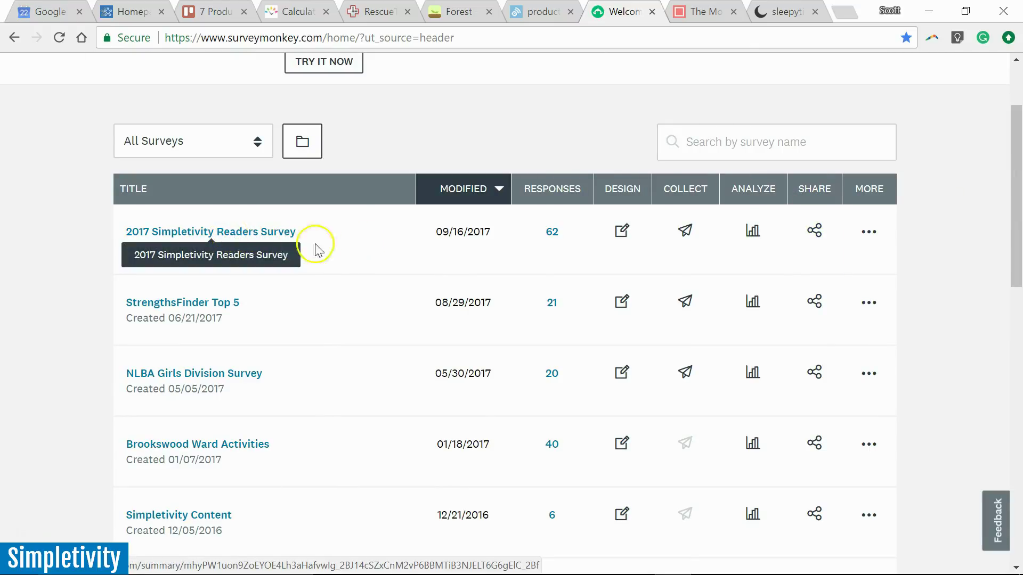
drag(1015, 202, 1015, 56)
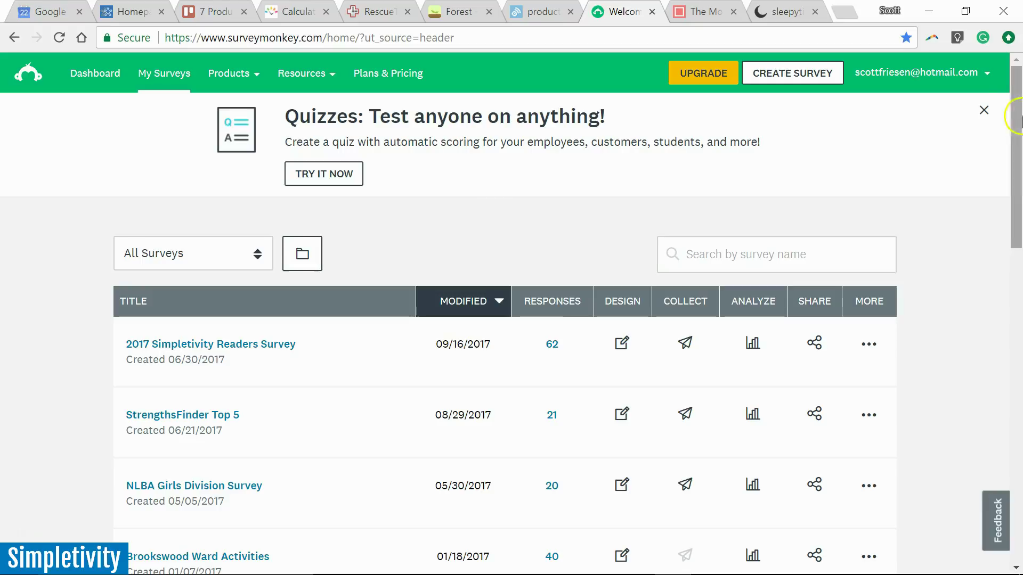
mouse_move(1015, 113)
mouse_down()
mouse_move(1015, 129)
mouse_move(1015, 81)
mouse_up()
drag(1016, 144, 1016, 144)
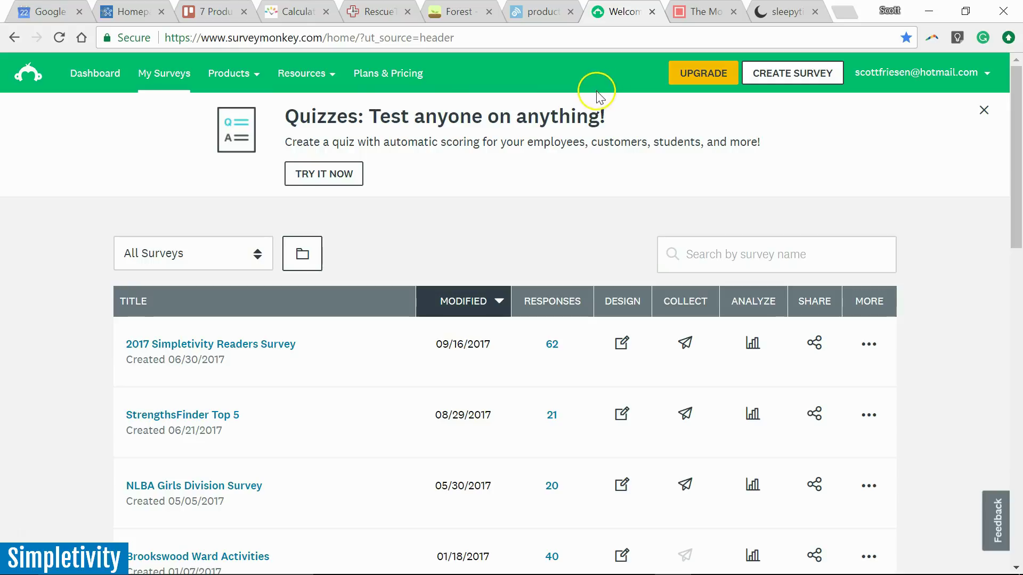
Bring up The Most Dangerous Writing App homepage with its 5-minute session setting
click(703, 12)
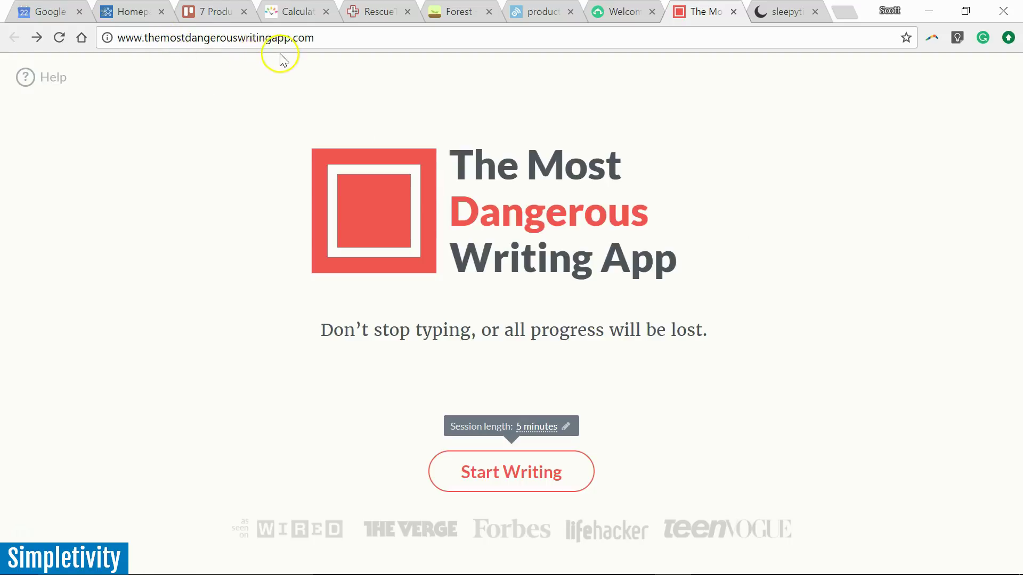
click(782, 231)
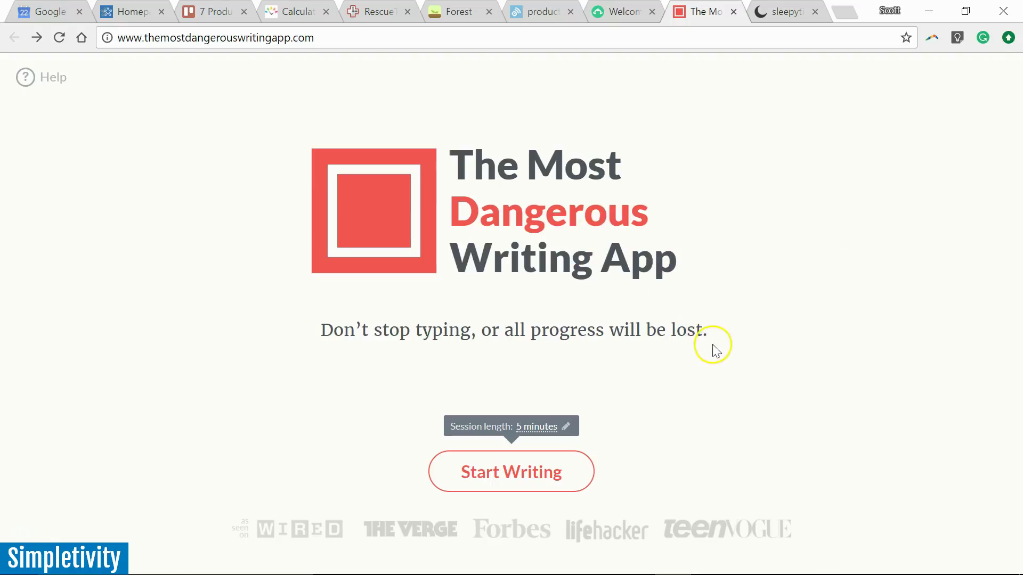
Set the session length to 500 words and start writing
click(526, 428)
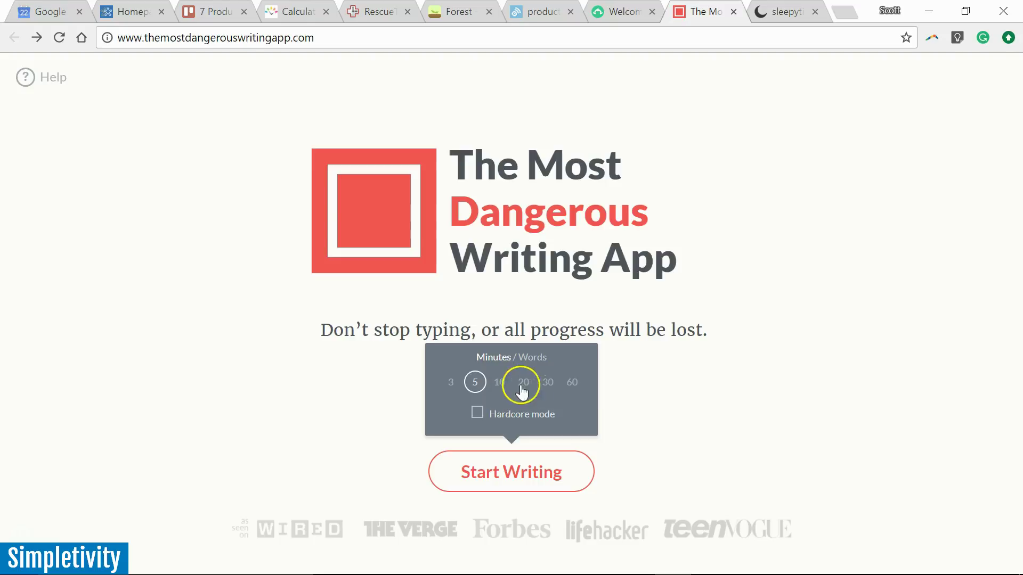
click(534, 358)
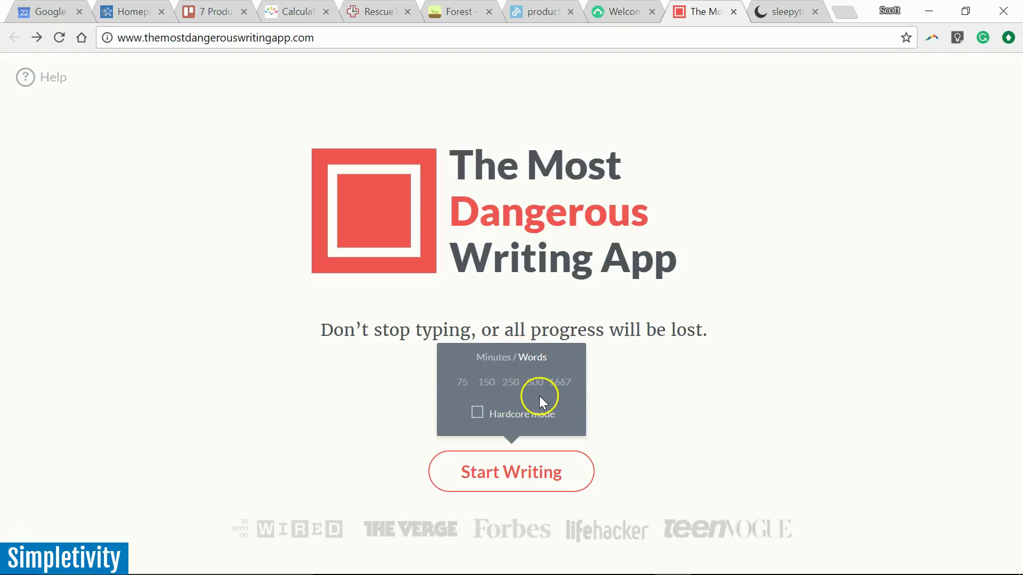
click(535, 383)
click(510, 472)
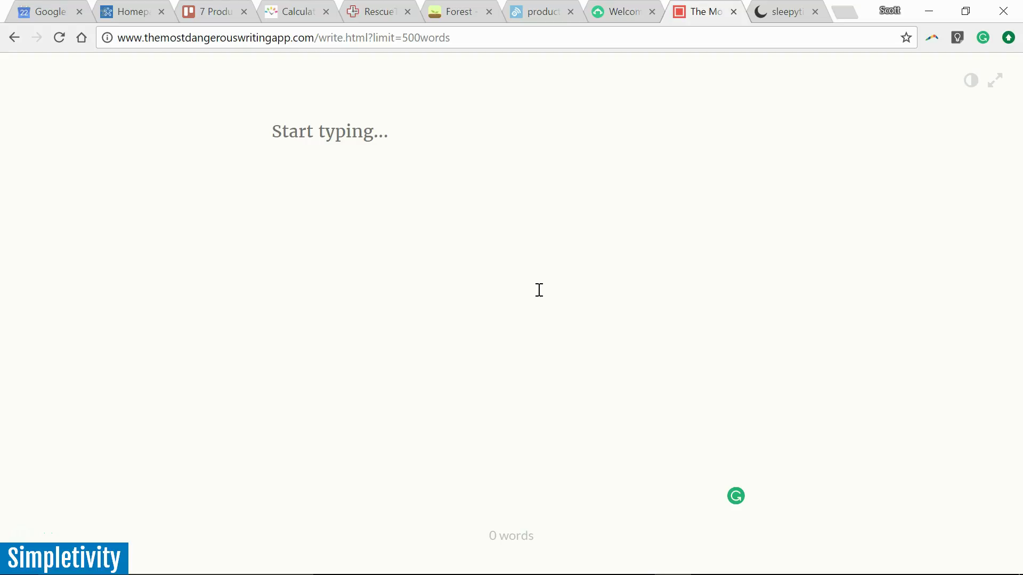
text(Let')
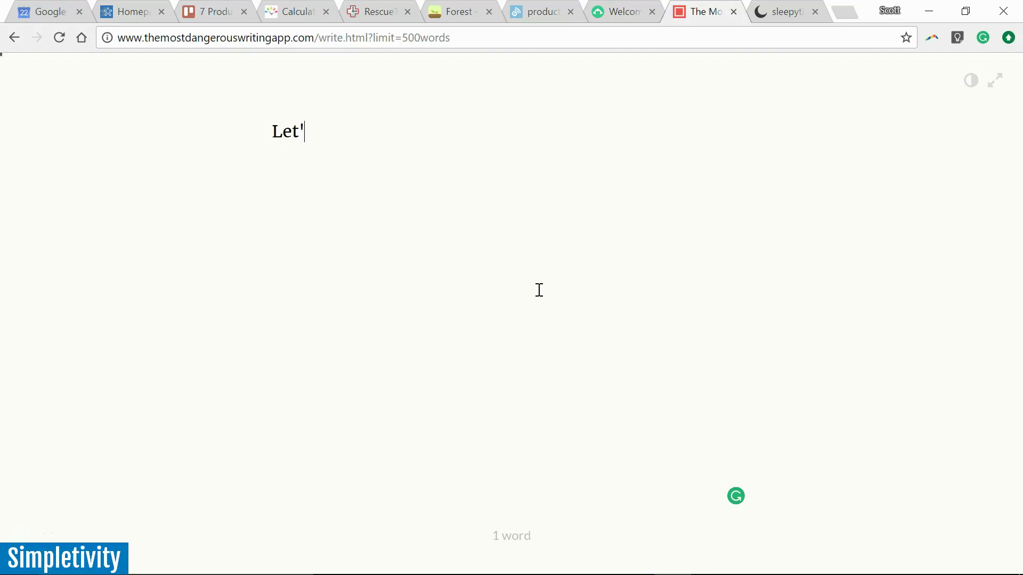
text(s start wir)
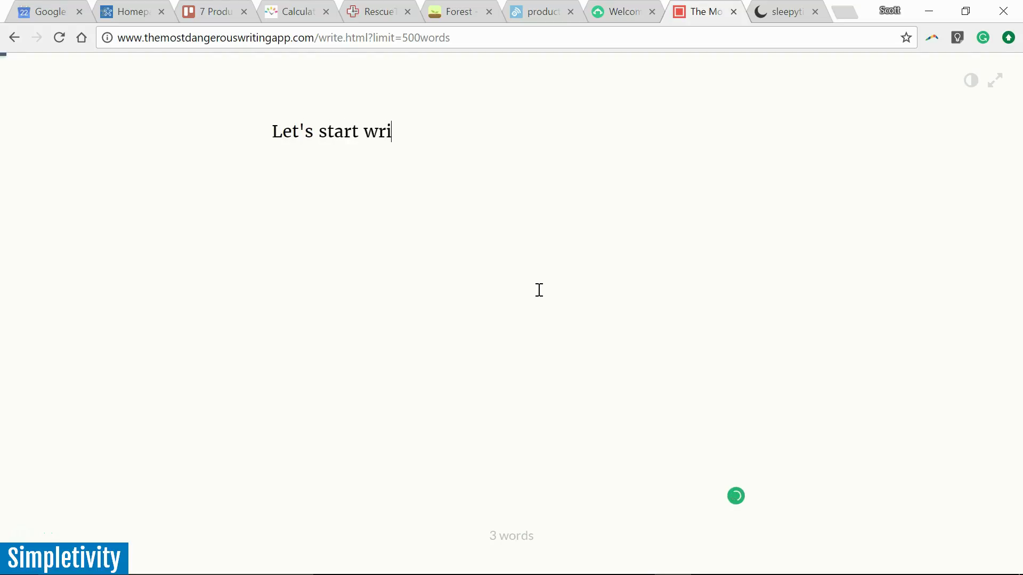
text(ting something)
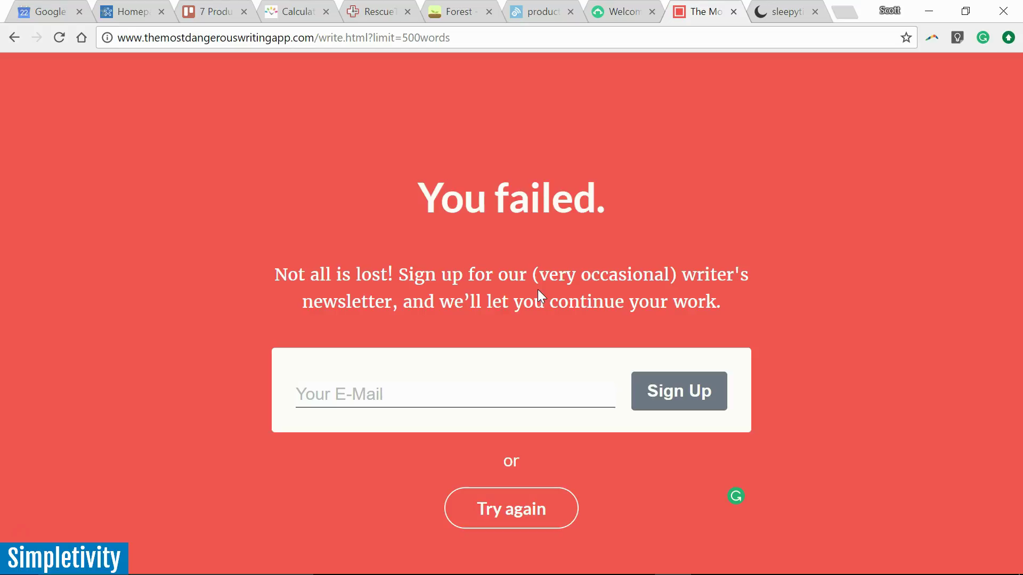
Return to the writing app's homepage, then switch to the sleepyti.me calculator tab
click(17, 38)
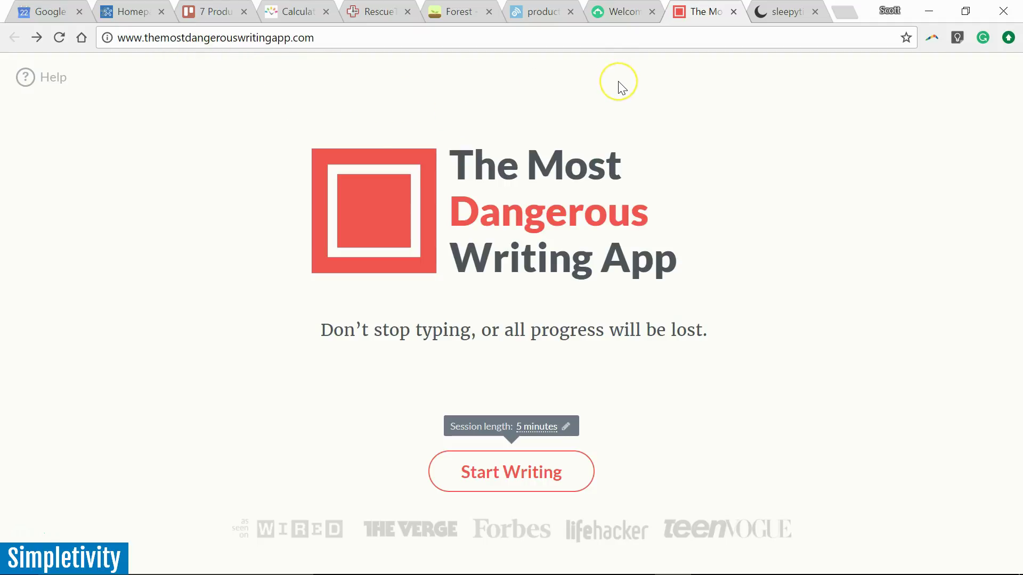
click(787, 11)
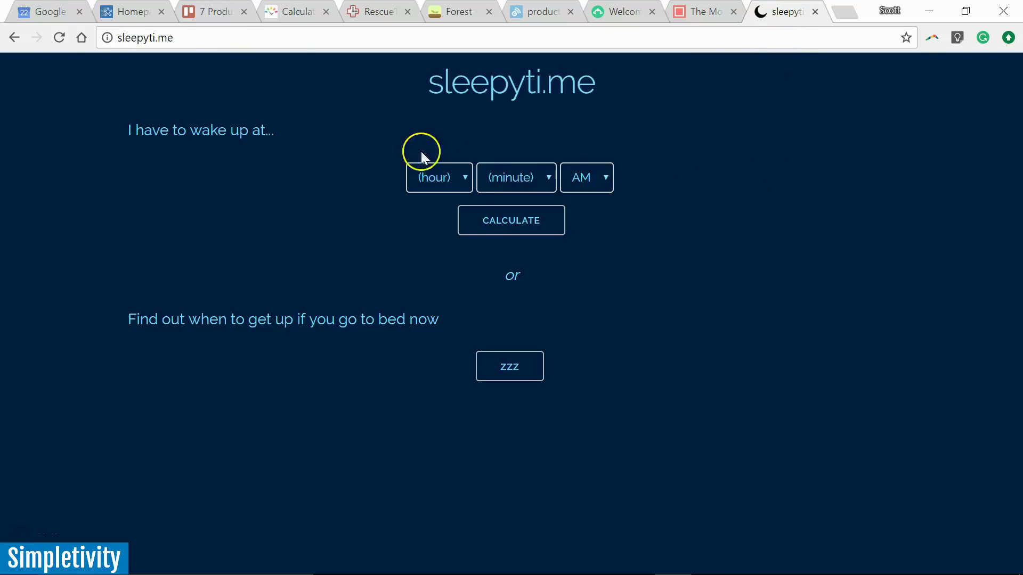
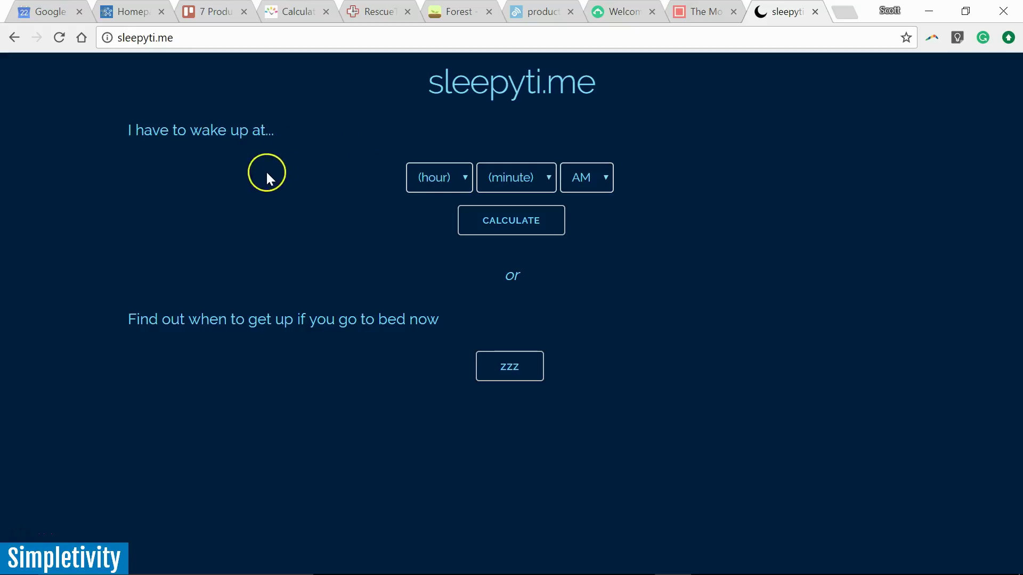
Set the wake-up time to 7:00 AM and calculate the fall-asleep times
click(441, 179)
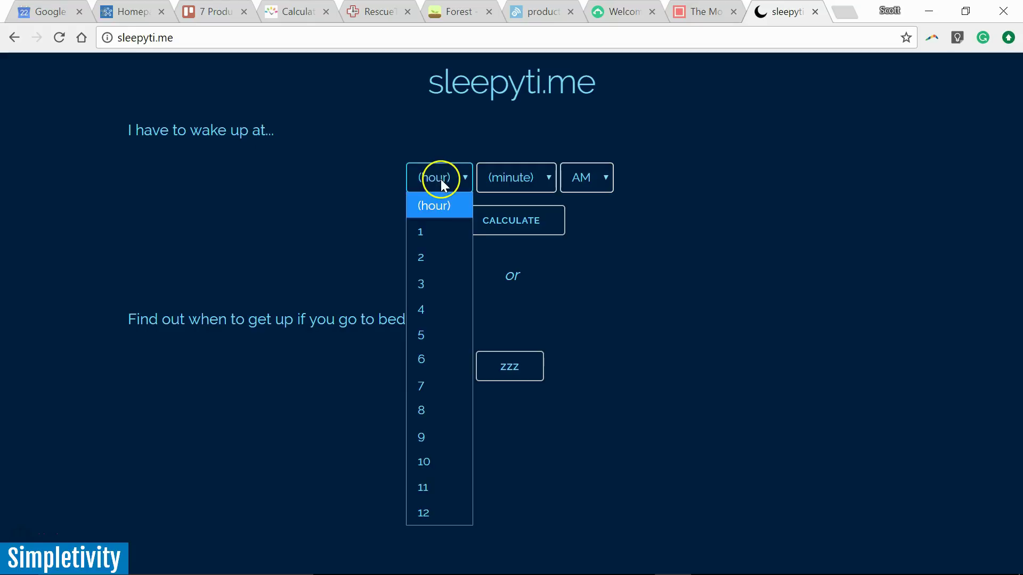
click(435, 383)
click(524, 179)
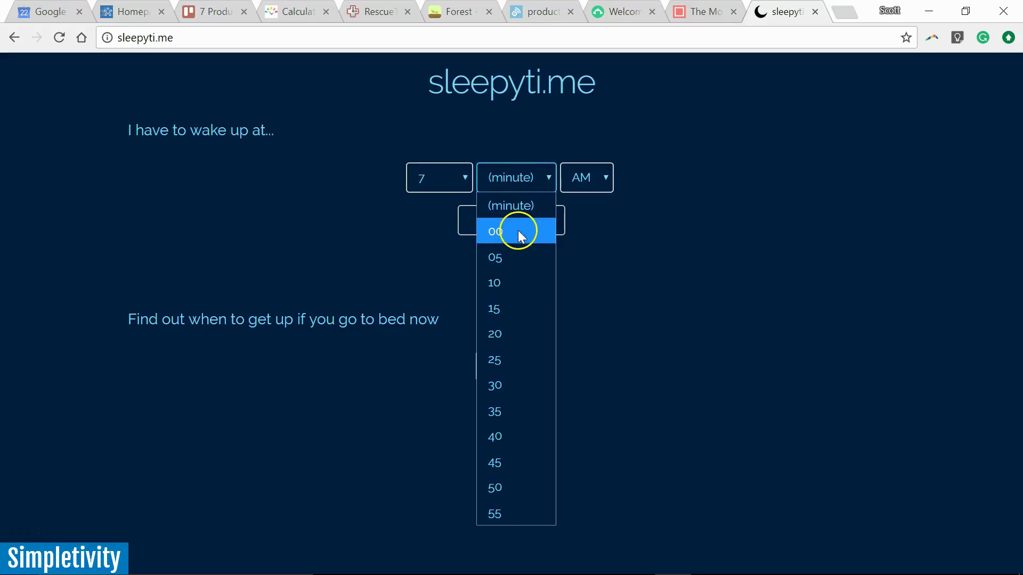
click(518, 230)
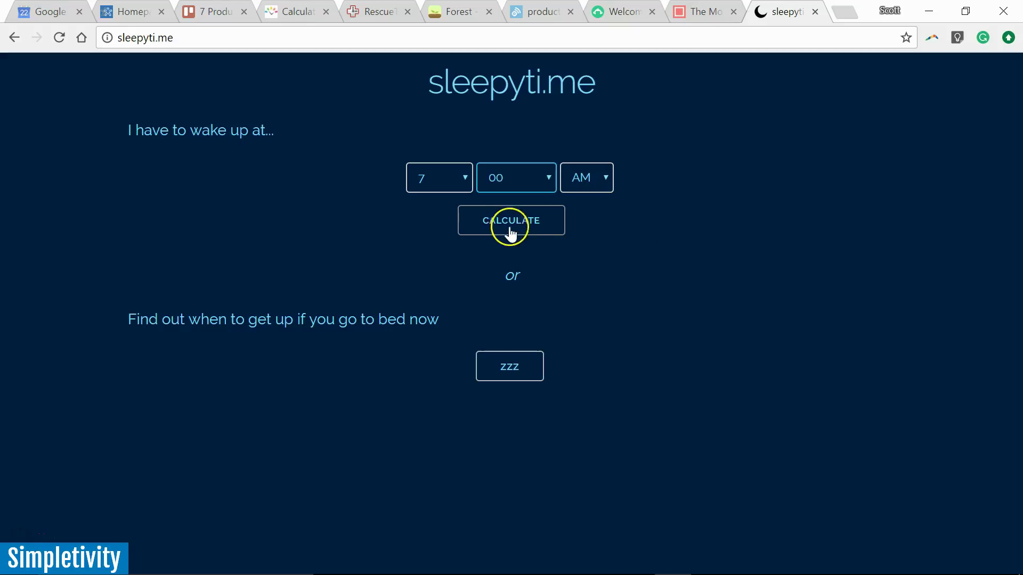
click(516, 223)
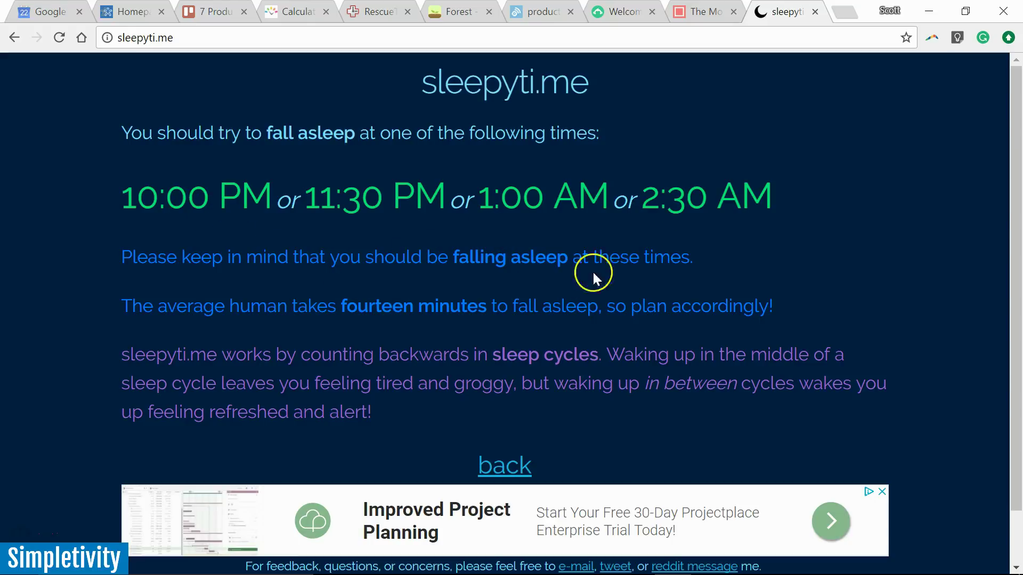
Go back from the 10:00 PM–2:30 AM bedtime results to the blank form
click(510, 465)
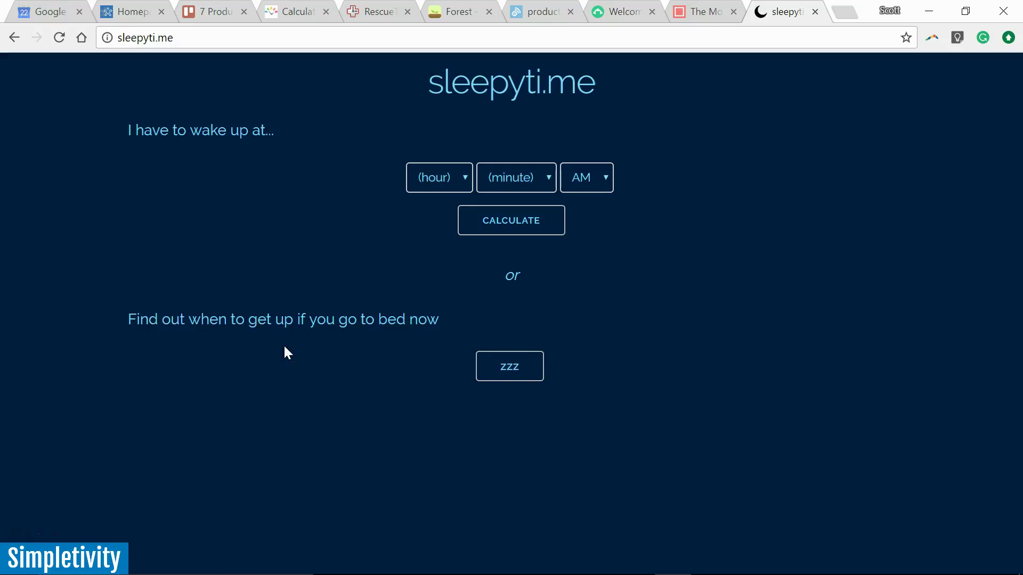
click(510, 366)
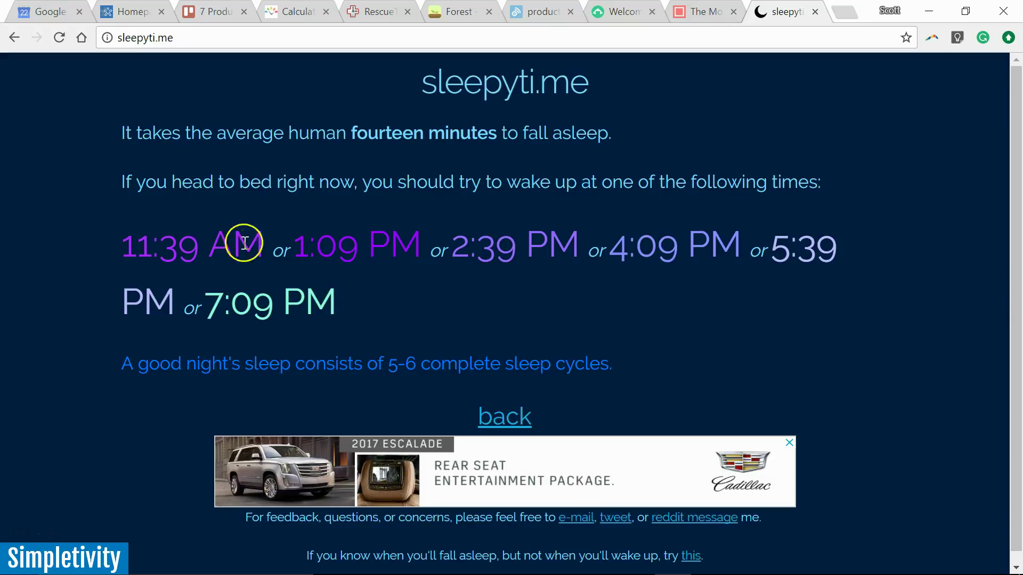
click(505, 419)
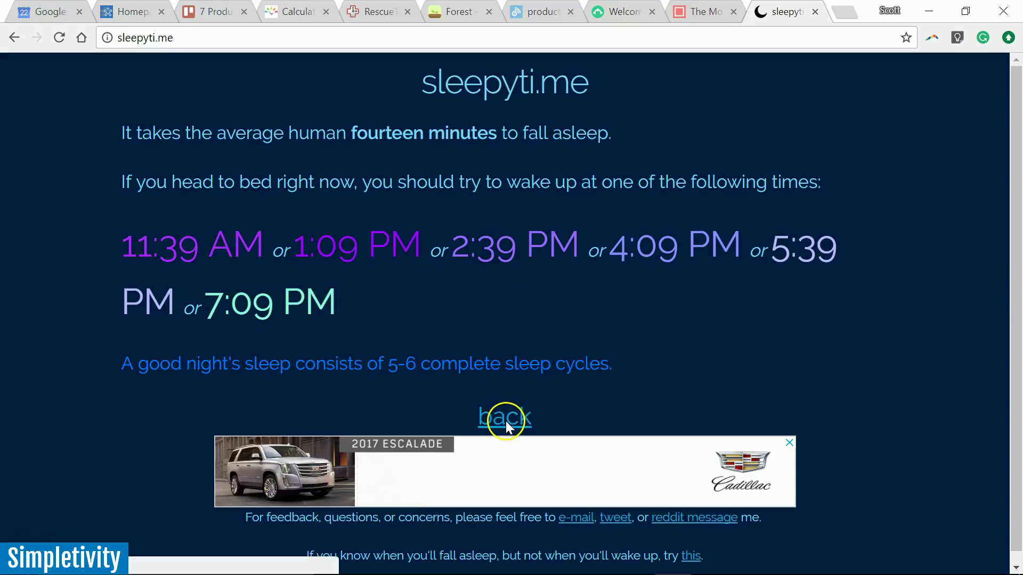